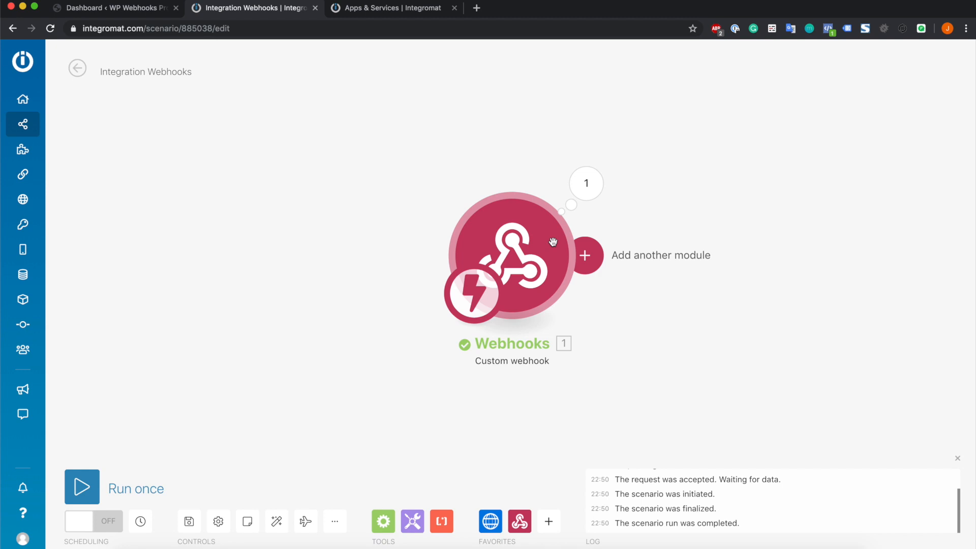
Step: Switch to the 'Dashboard ‹ WP Webhooks Pro' WordPress admin tab
click(145, 13)
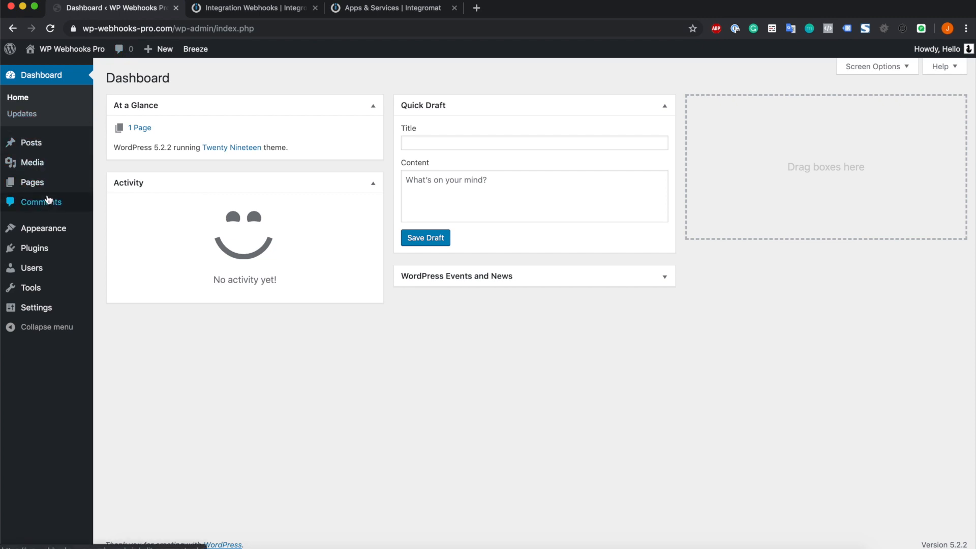
Step: In WP Webhooks Settings, tick create_post under Activate 'Recieve Data' Actions and save all
mouse_move(28, 307)
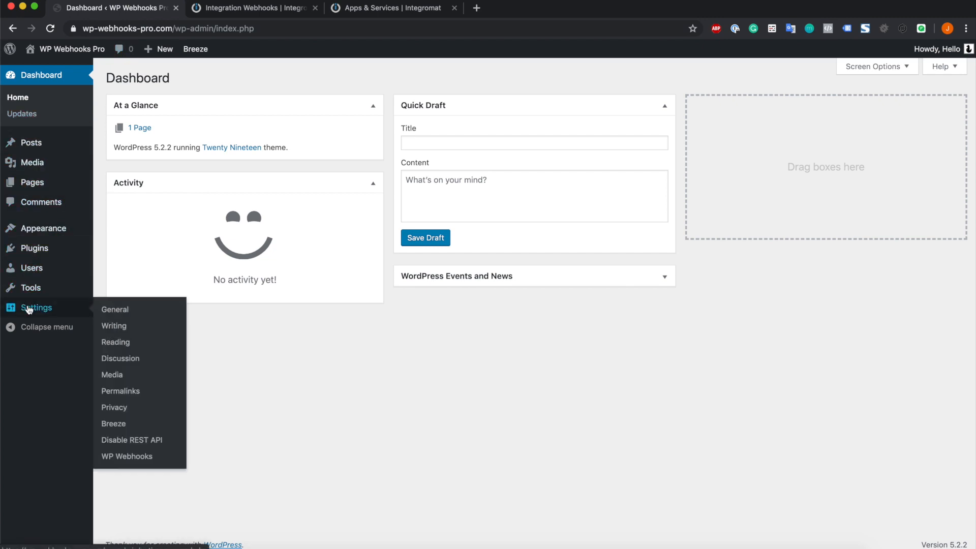
click(130, 456)
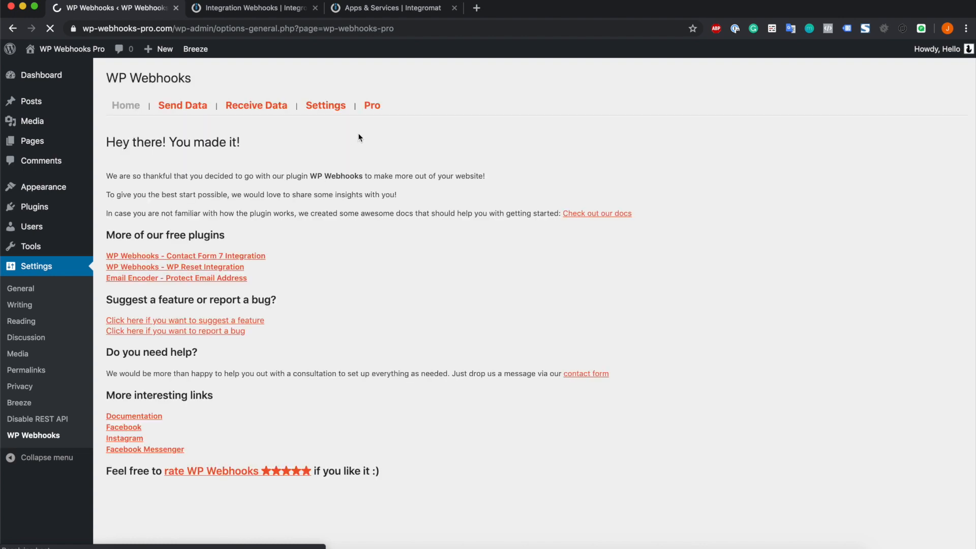
click(329, 109)
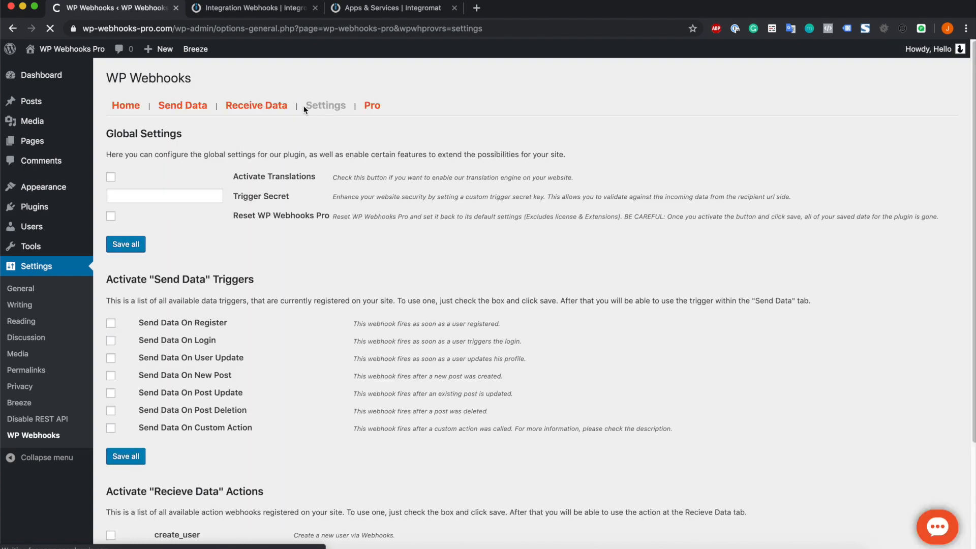
scroll(172, 411, down, 3)
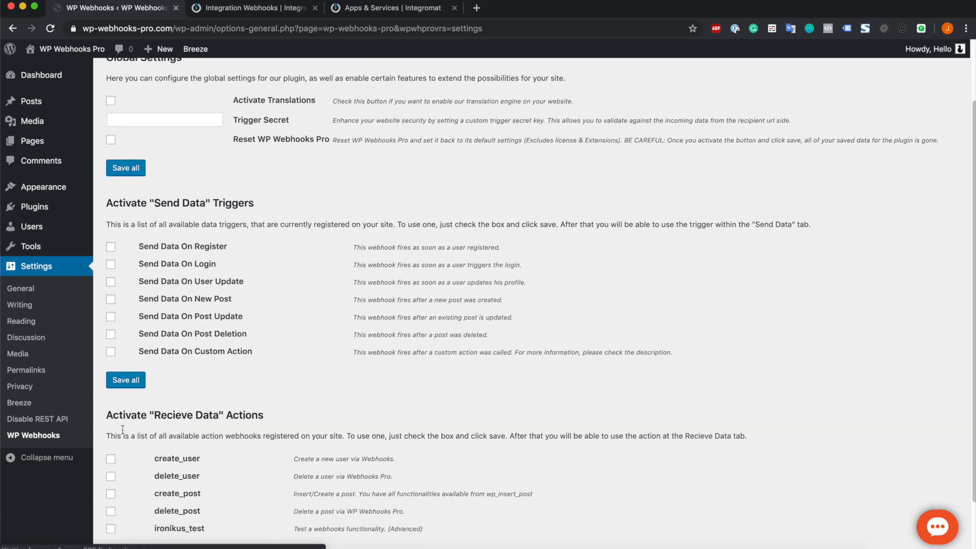
scroll(257, 407, down, 2)
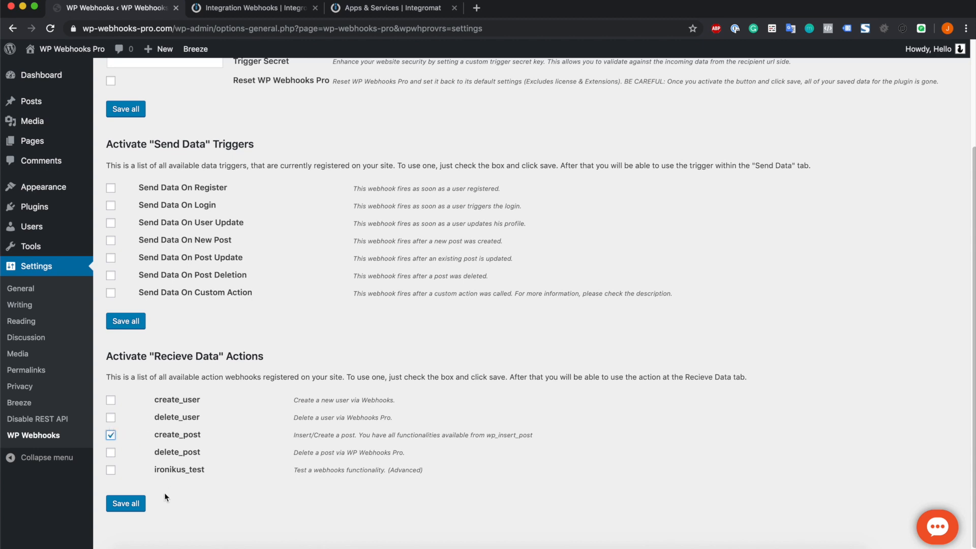
click(127, 503)
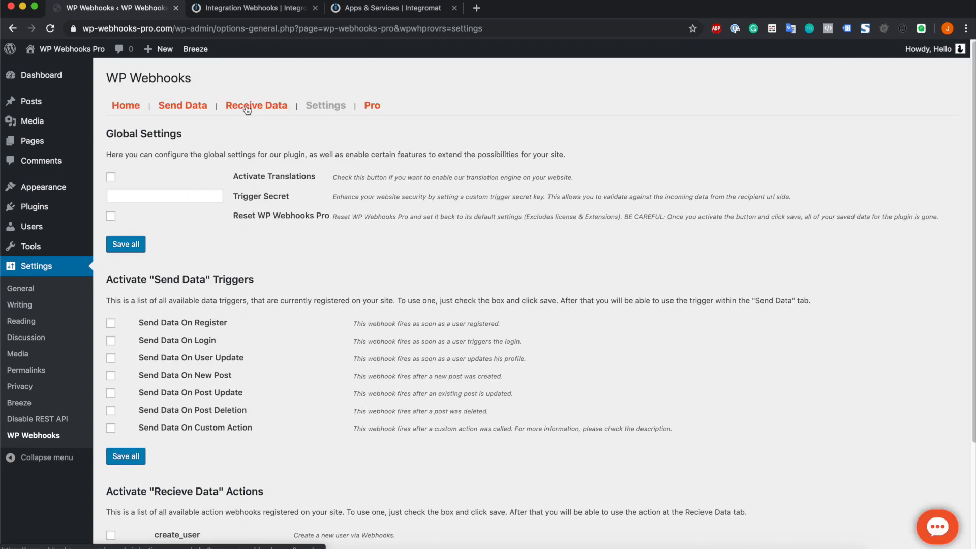
Step: Expand the create_post action on the Receive Data page, then return to the Integromat scenario
click(246, 107)
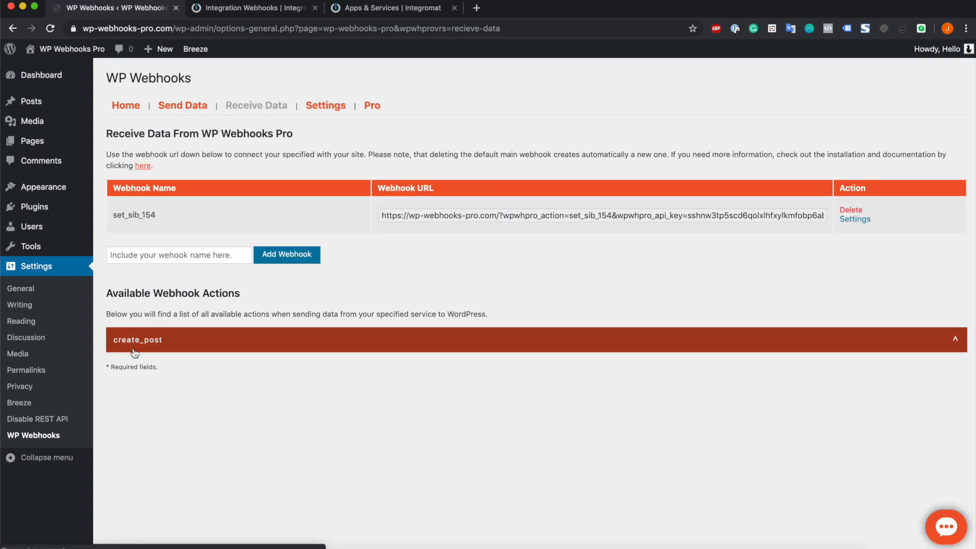
click(133, 342)
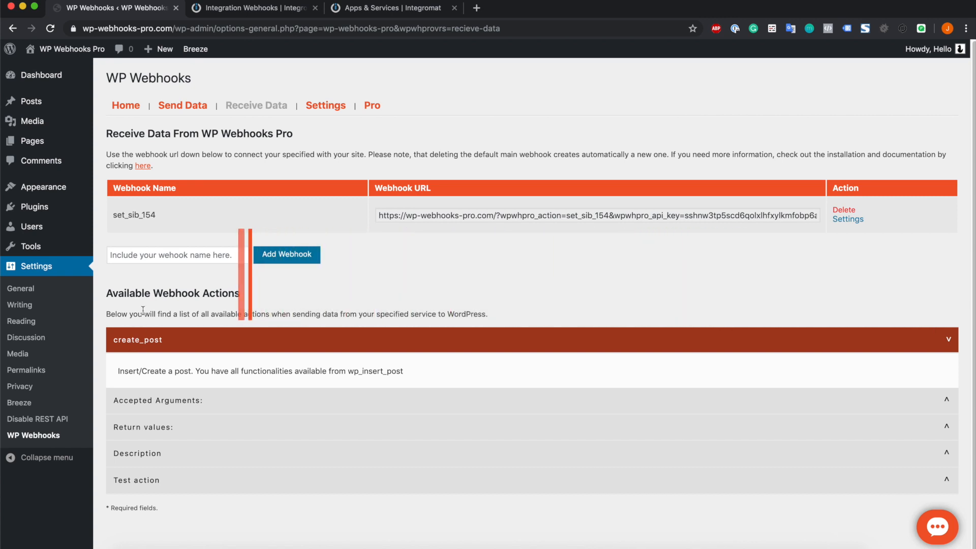
click(239, 6)
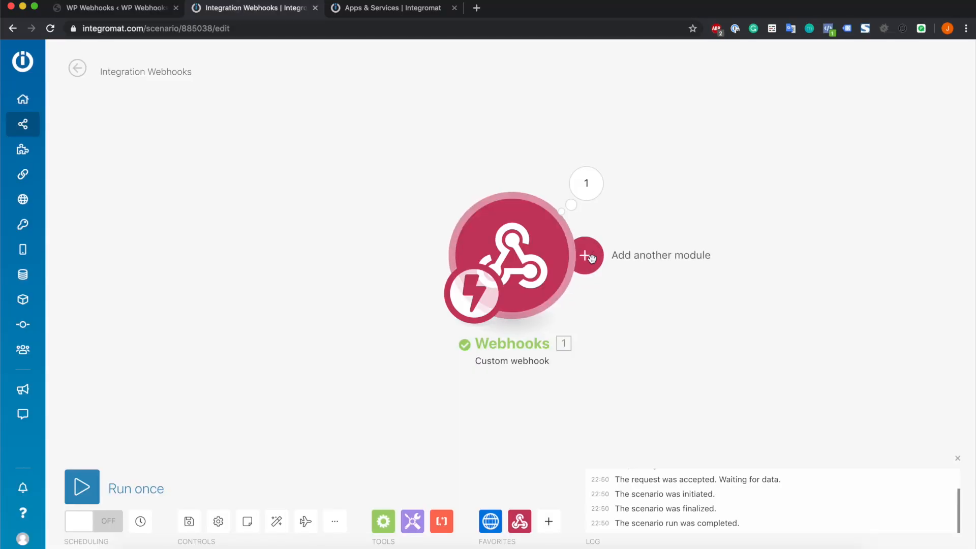
Step: Add an HTTP 'Make a request' module after the Webhooks trigger, leaving its URL empty
click(590, 258)
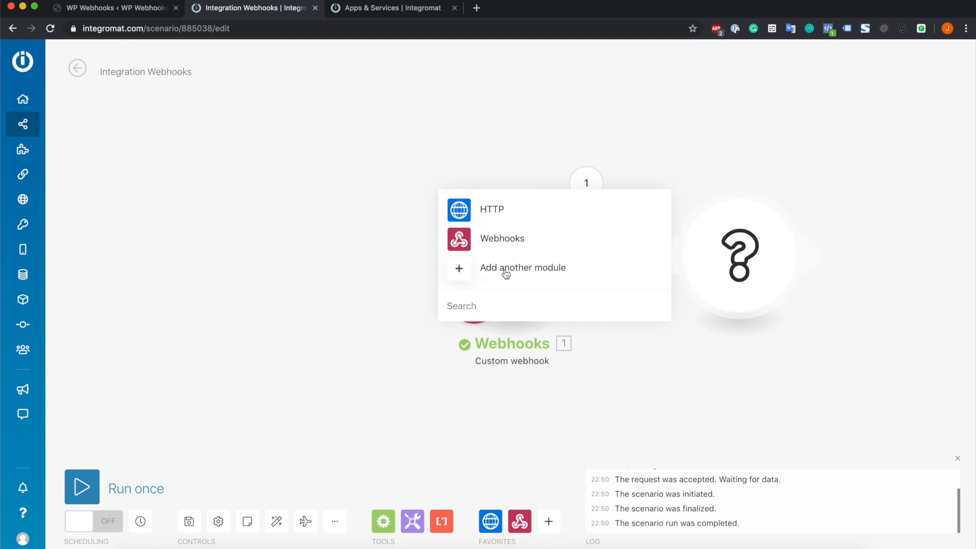
click(498, 213)
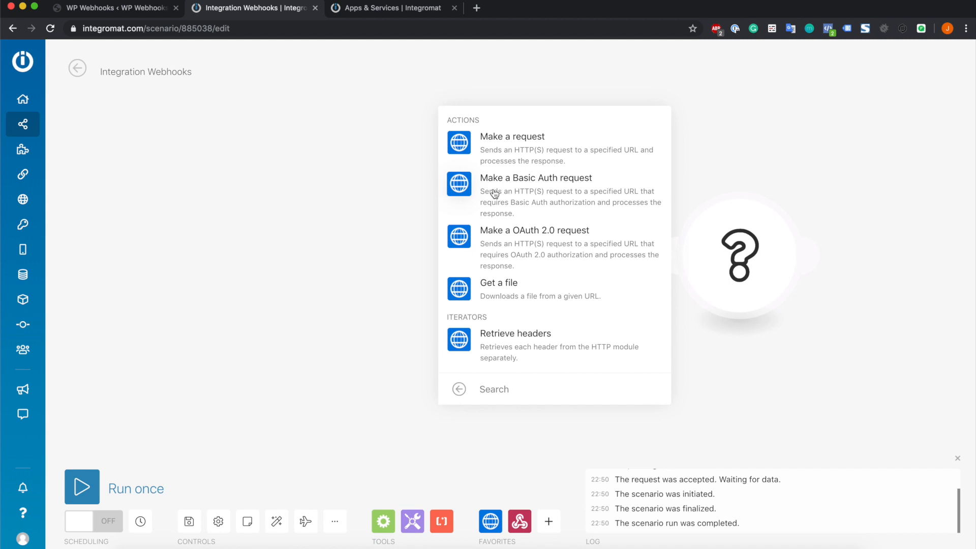
click(513, 147)
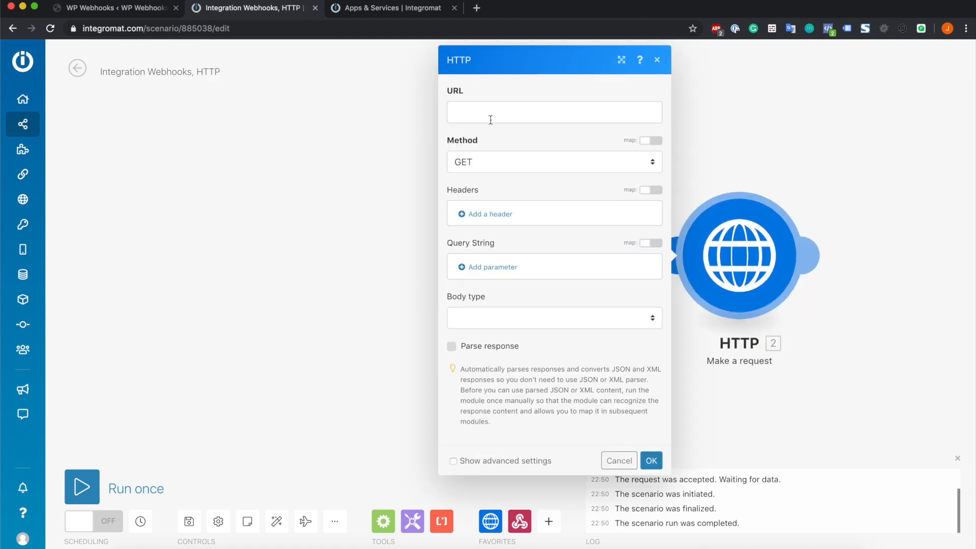
click(491, 120)
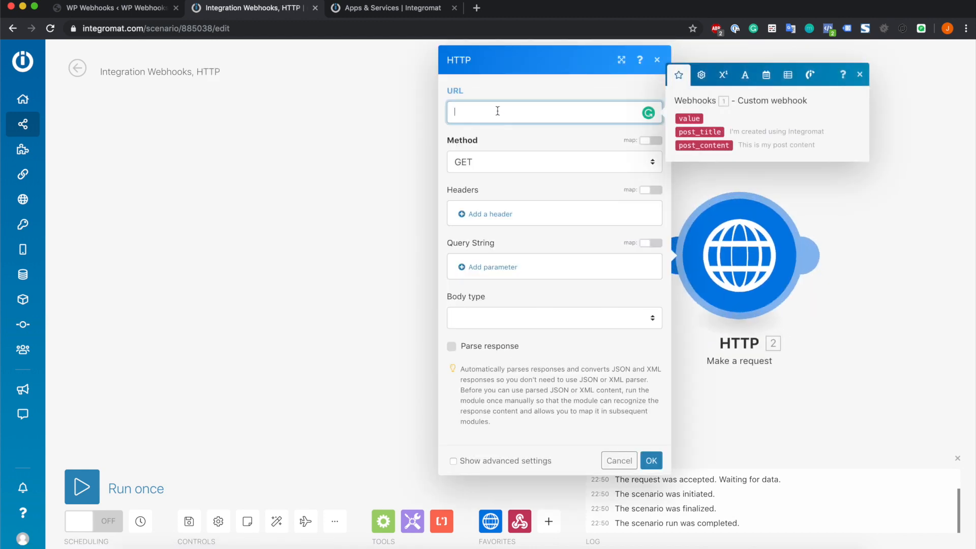
click(510, 87)
click(500, 117)
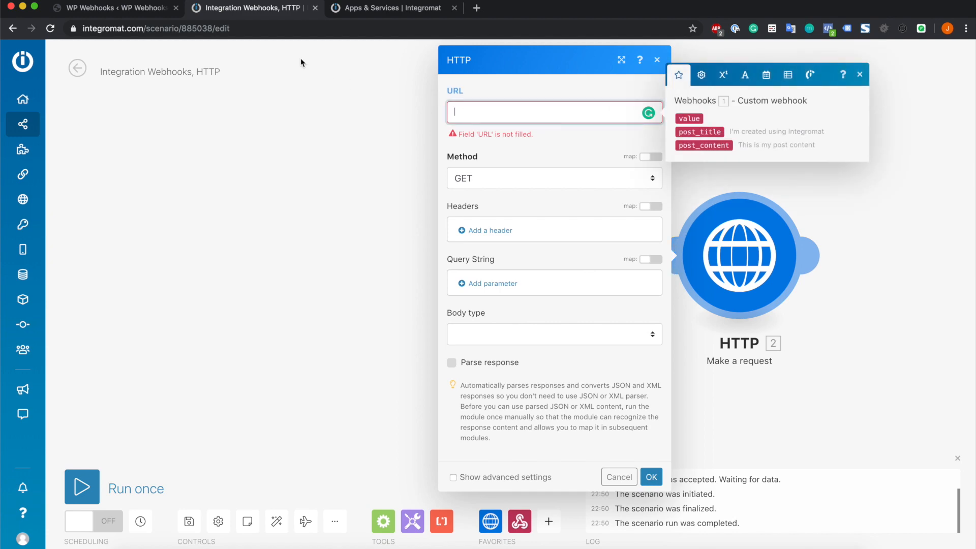
click(145, 9)
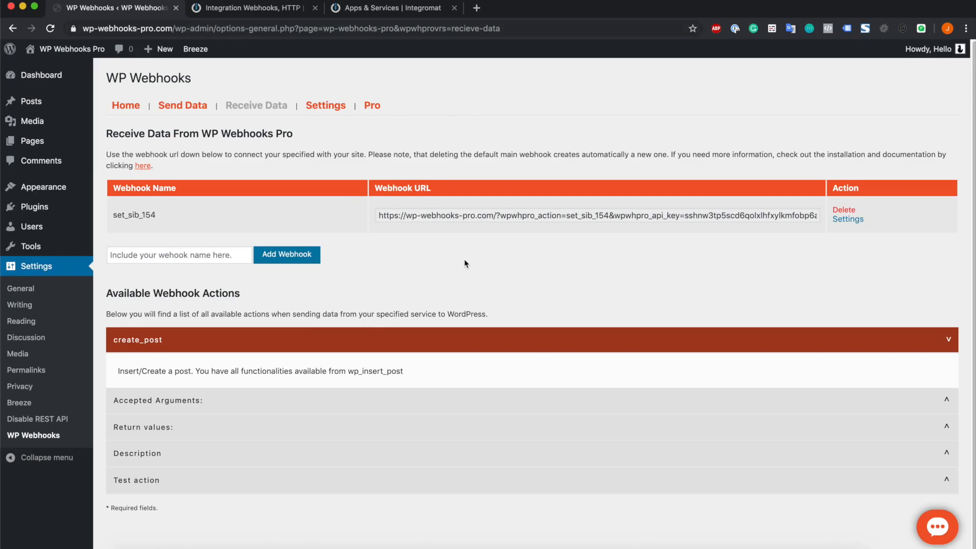
Step: Paste the copied WP Webhooks endpoint URL into the HTTP URL field and set Method to POST
double_click(446, 214)
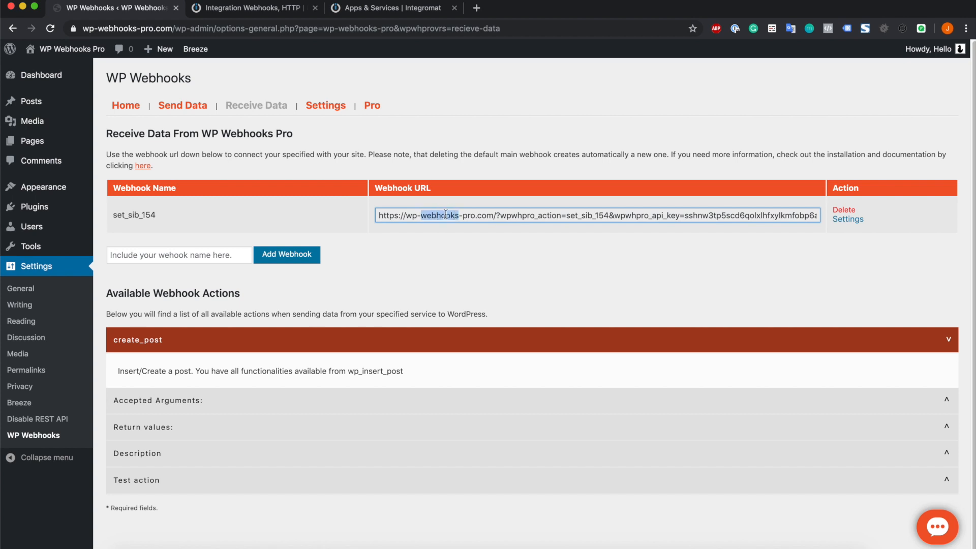
triple_click(445, 215)
right_click(448, 218)
click(470, 239)
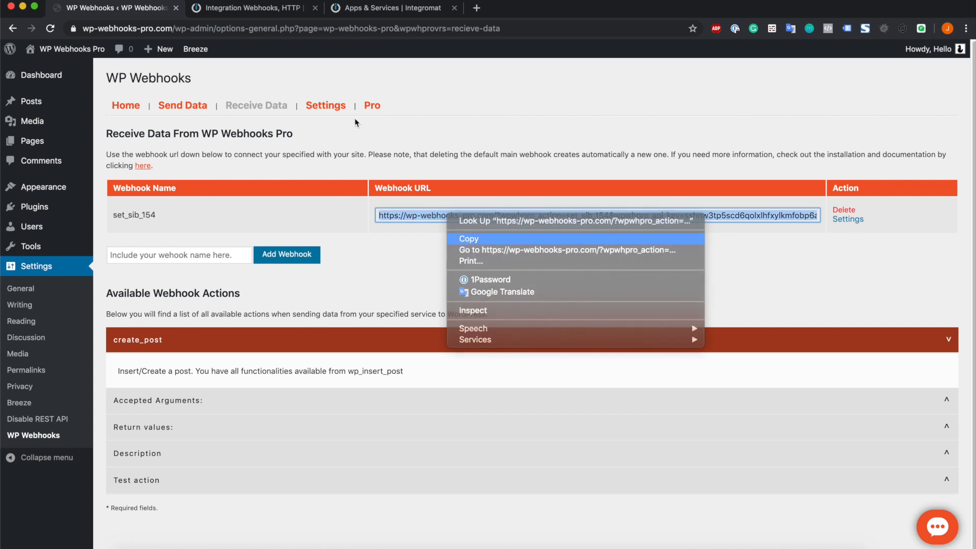
click(273, 14)
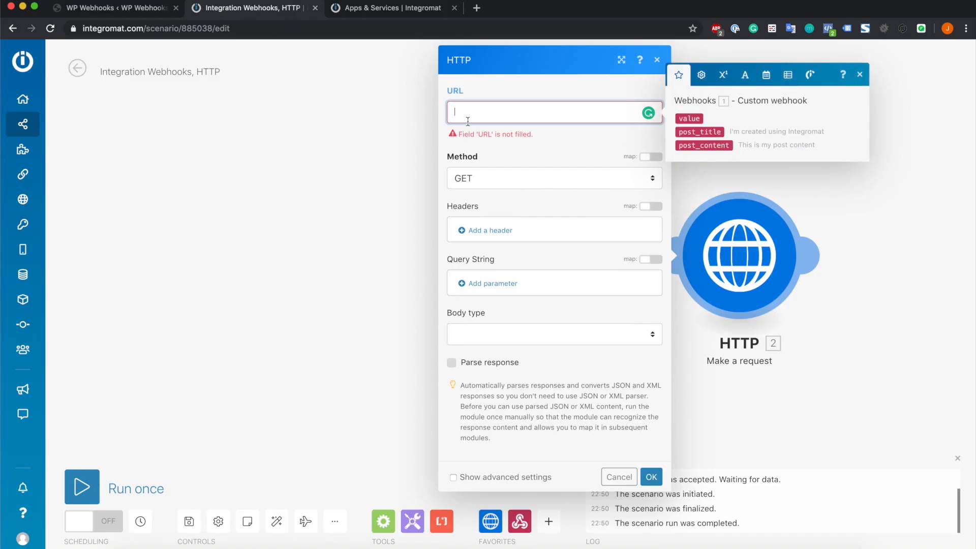
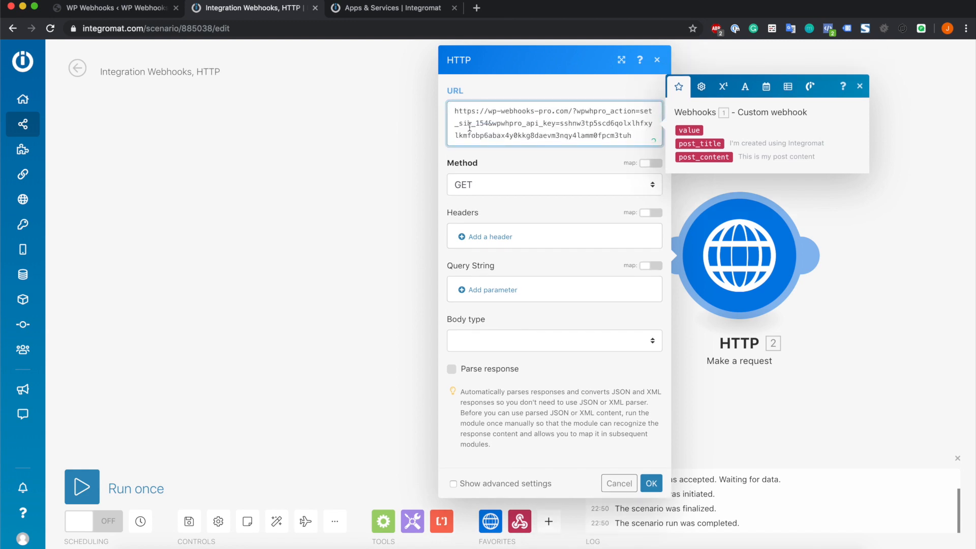
click(502, 187)
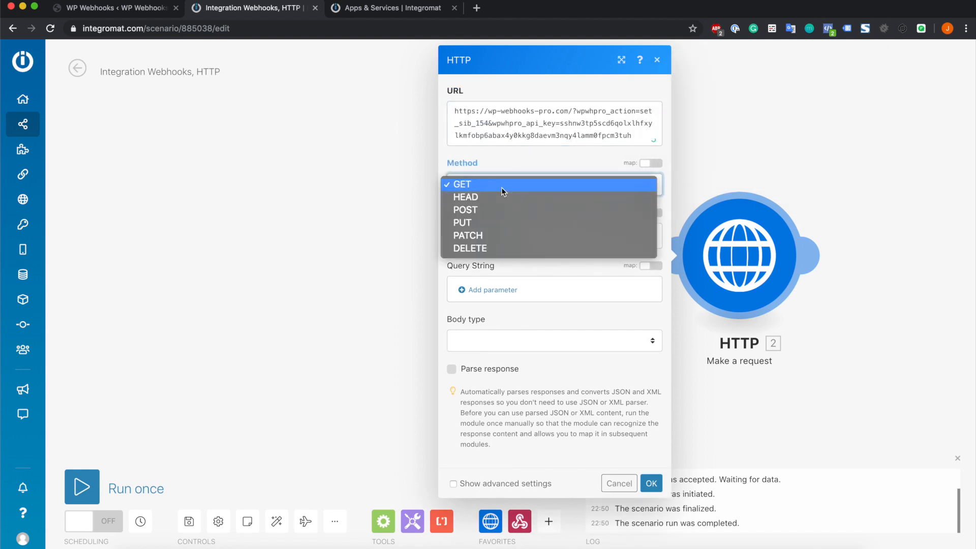
click(508, 209)
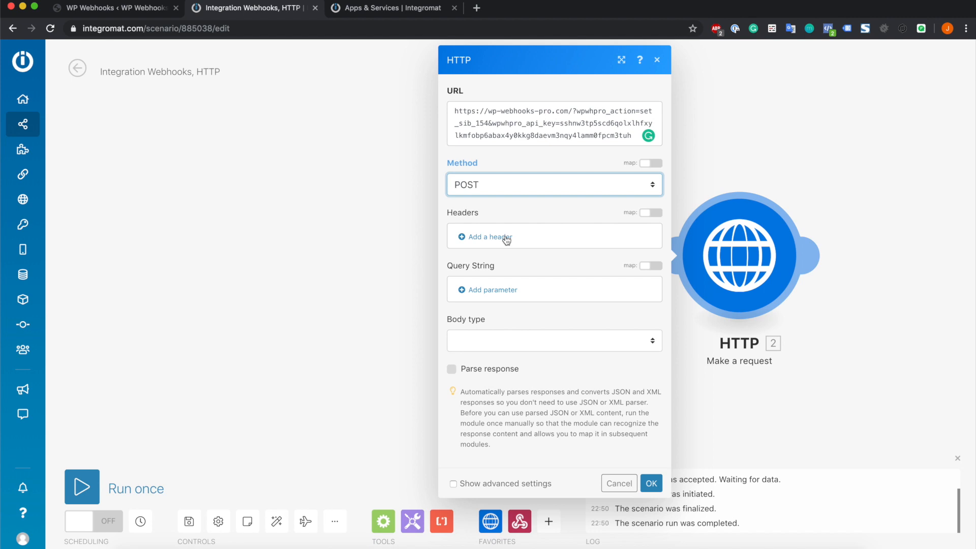
click(505, 341)
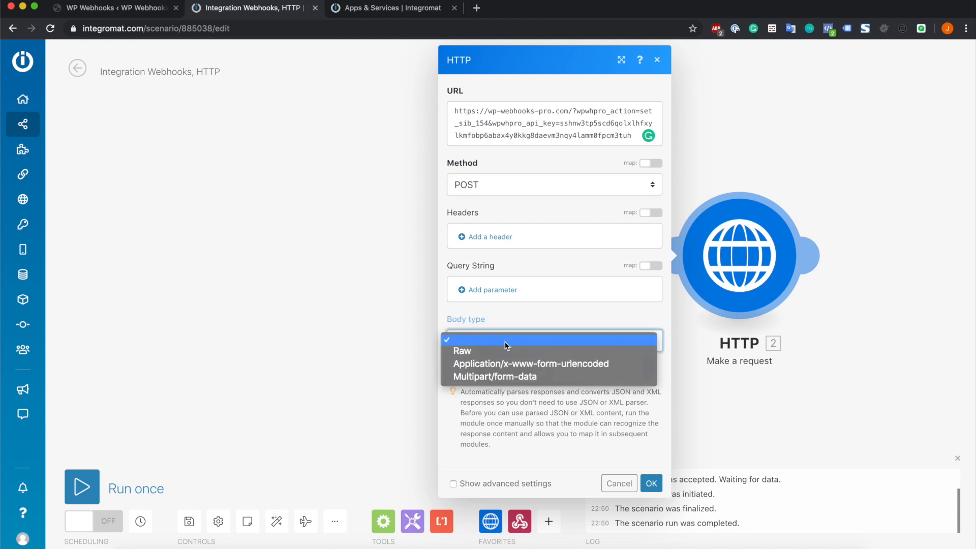
Step: Set the HTTP body type to Application/x-www-form-urlencoded and start a new Fields item
click(521, 363)
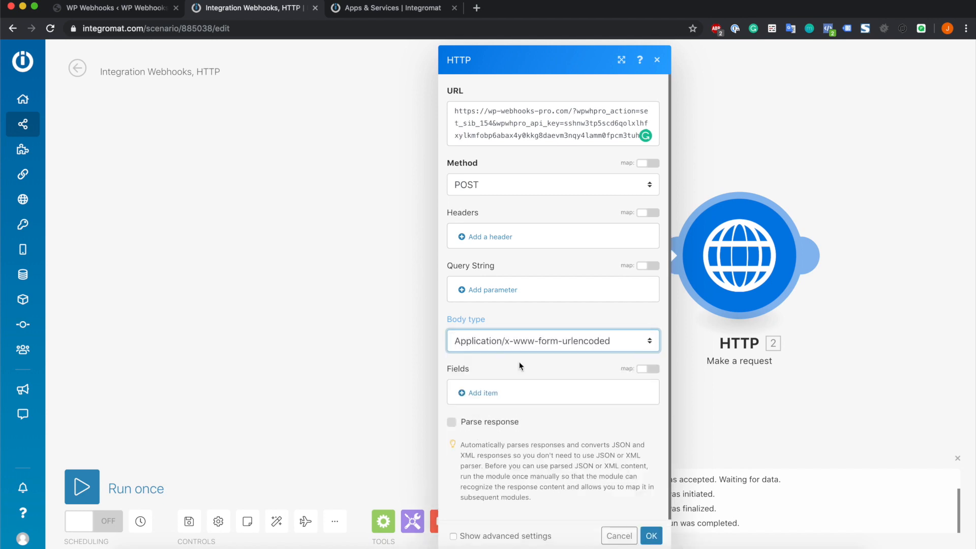
click(474, 394)
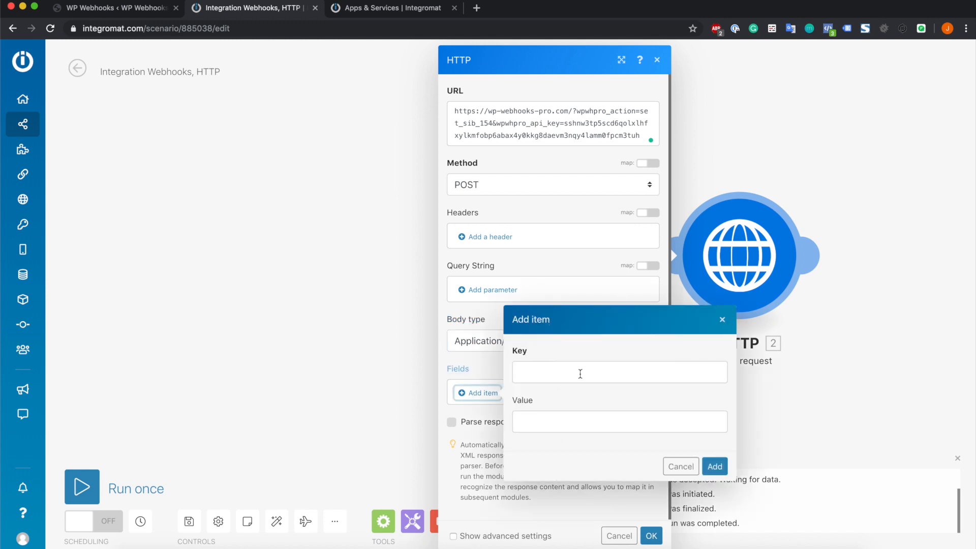
click(133, 10)
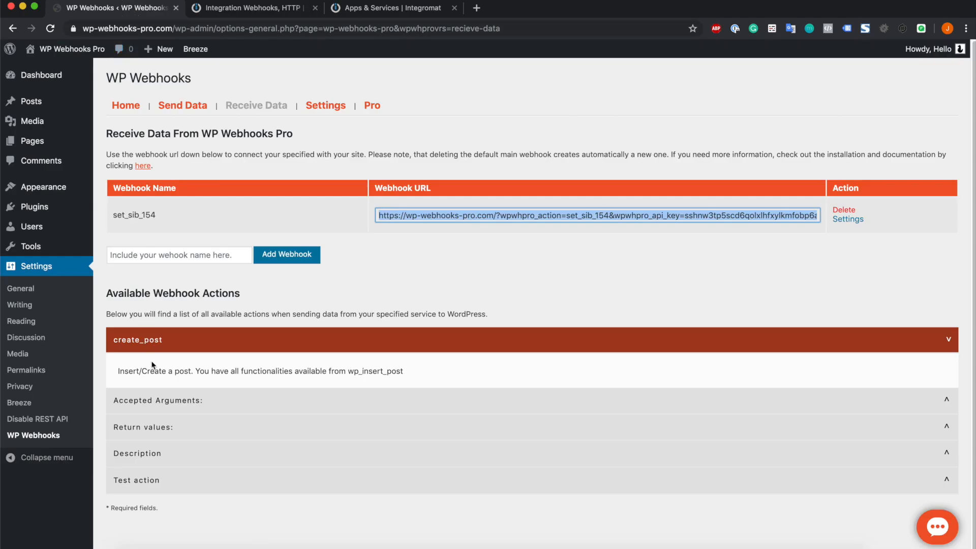
Step: Expand the create_post action's Accepted Arguments list in WP Webhooks
click(160, 347)
click(175, 341)
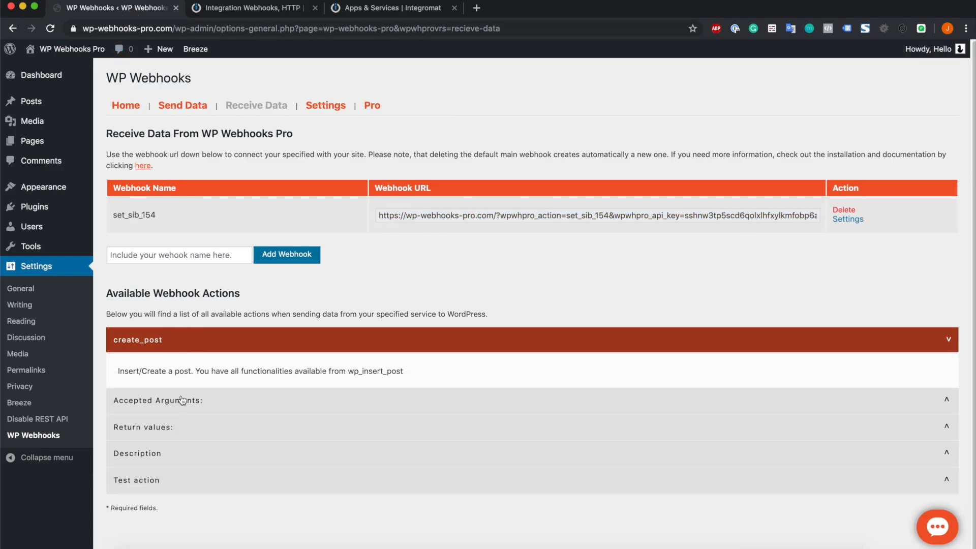
click(181, 404)
scroll(197, 411, down, 5)
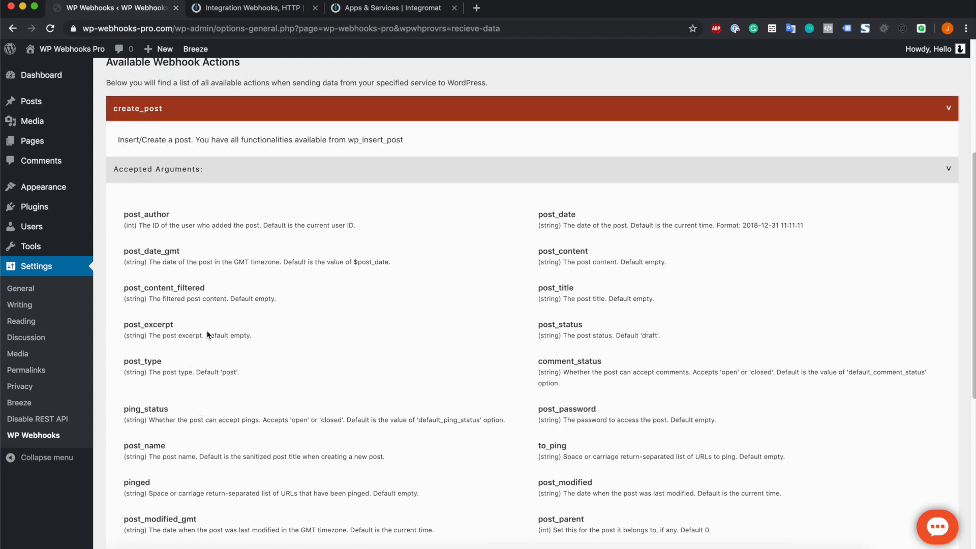
scroll(649, 278, up, 1)
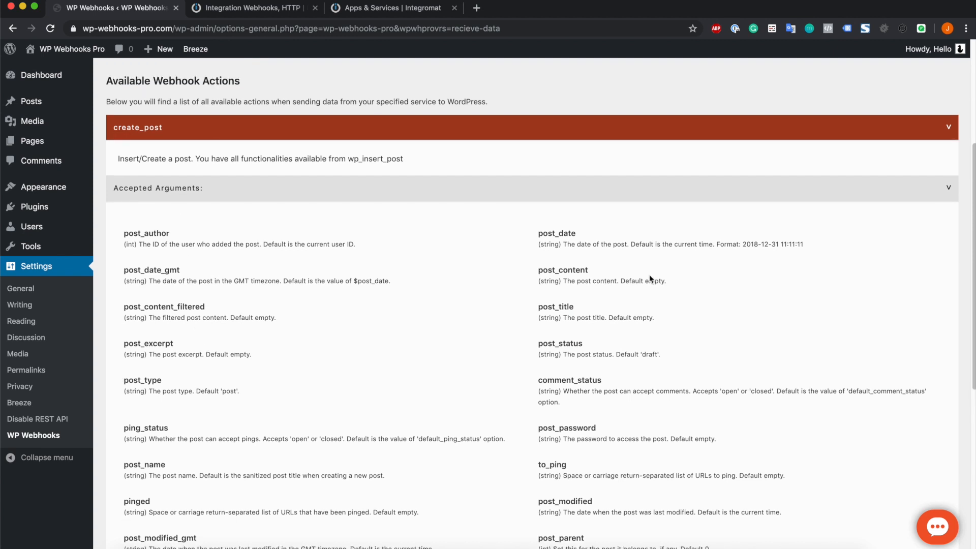
Step: Select and copy the post_title argument name
double_click(557, 306)
double_click(559, 270)
double_click(562, 306)
double_click(562, 269)
double_click(560, 307)
right_click(555, 307)
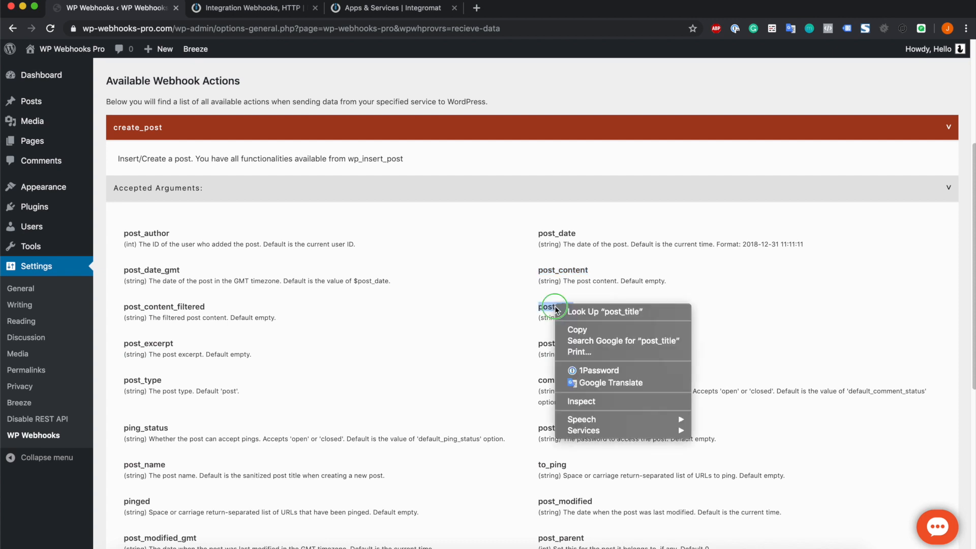
click(585, 327)
click(271, 15)
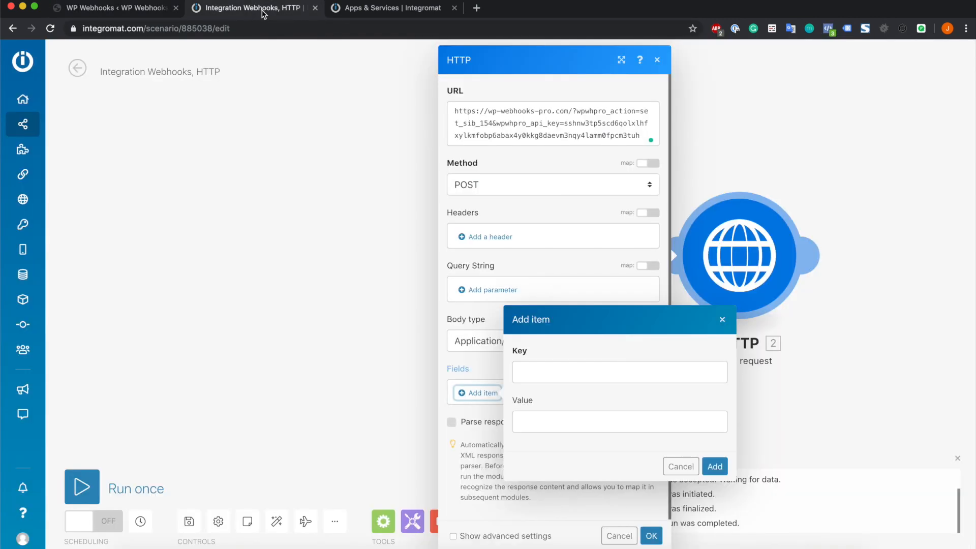
Step: Add a post_title body field whose value maps the webhook's post_title
click(533, 375)
key(ctrl+v)
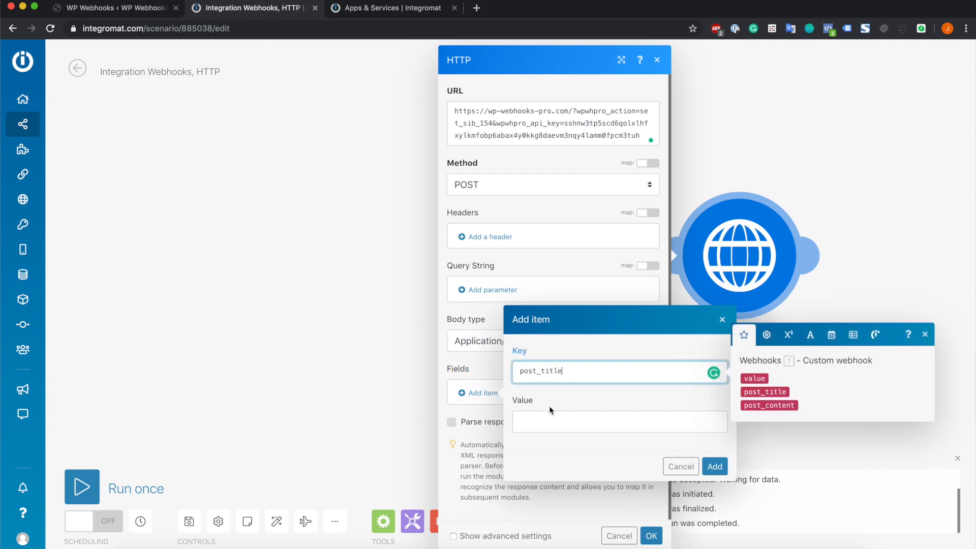
click(553, 420)
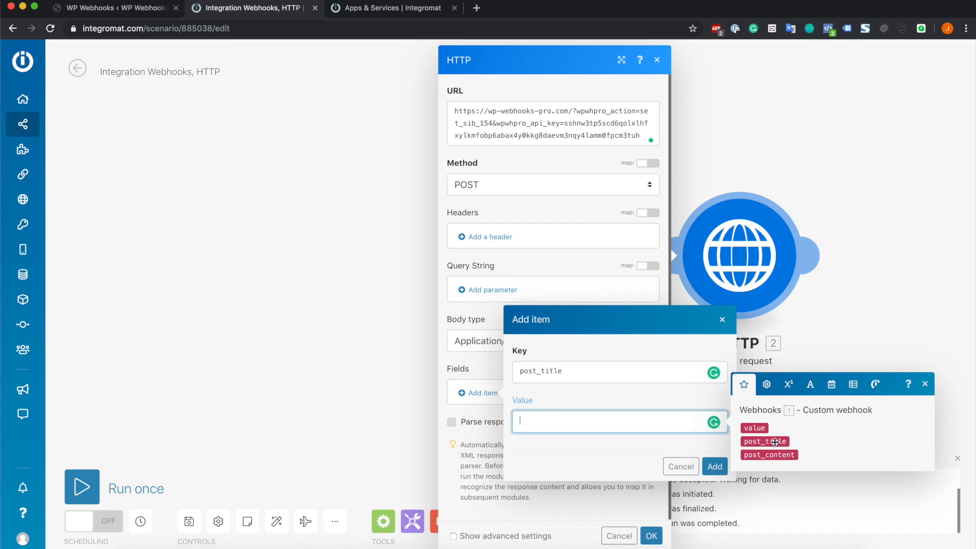
drag(774, 442, 584, 421)
click(714, 466)
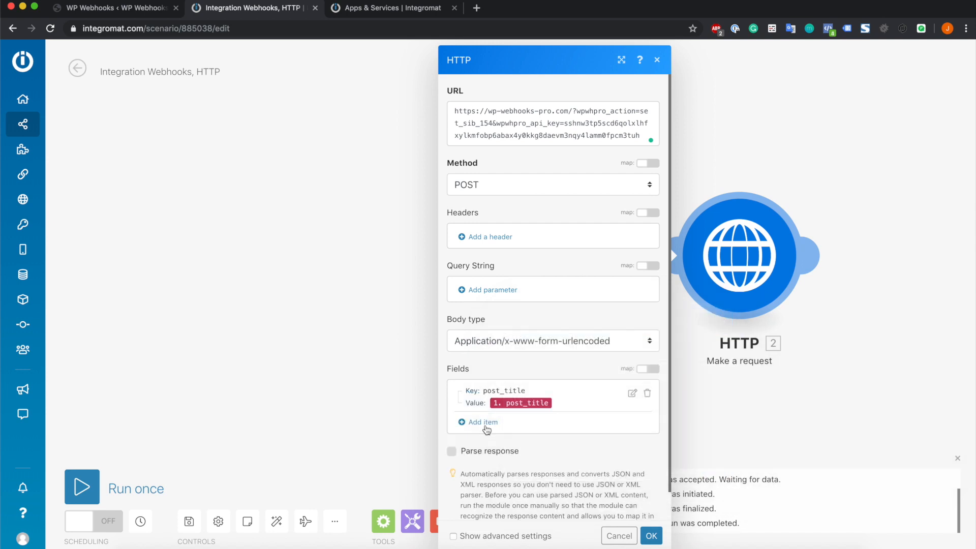
Step: Add a post_content body field, key copied from WP Webhooks, mapped to the webhook's post_content
click(486, 430)
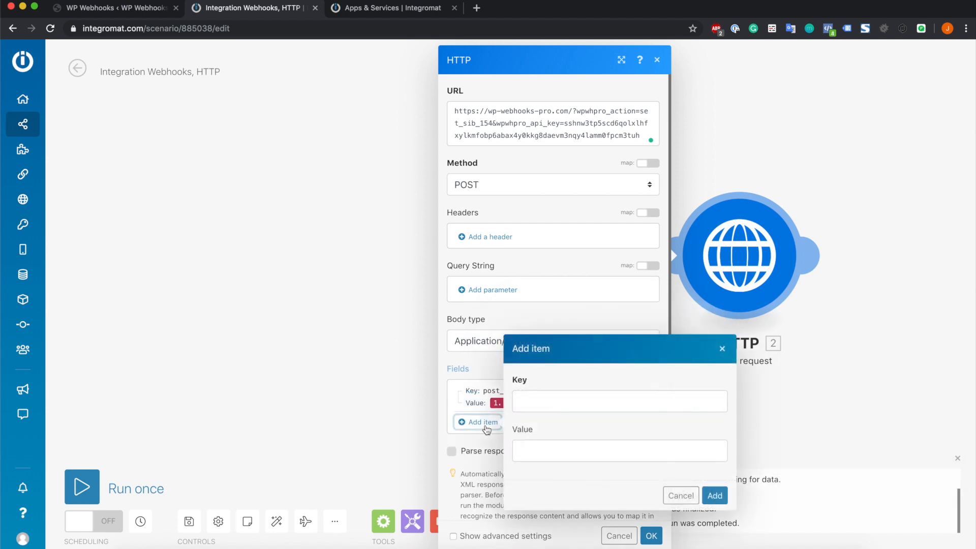
click(119, 11)
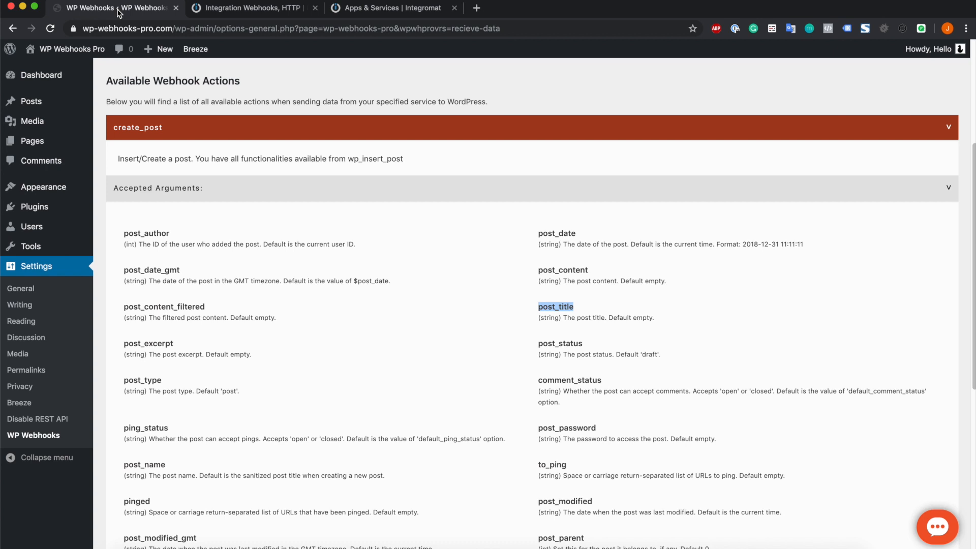
double_click(559, 269)
click(229, 6)
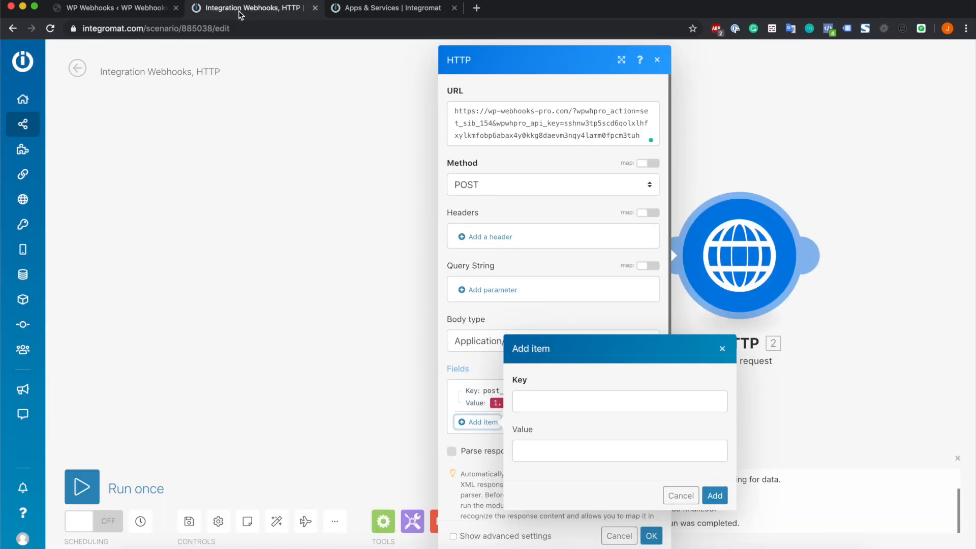
click(573, 403)
key(super+v)
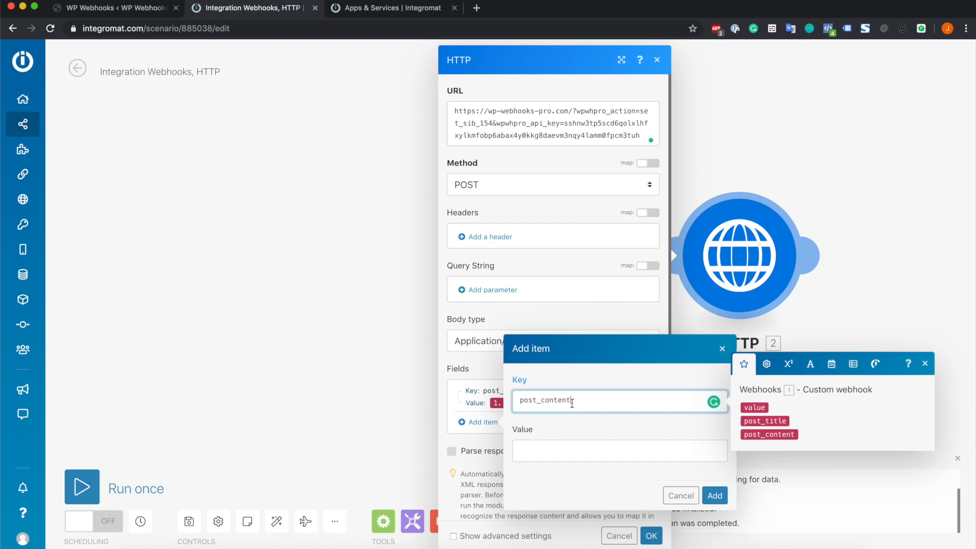
click(588, 443)
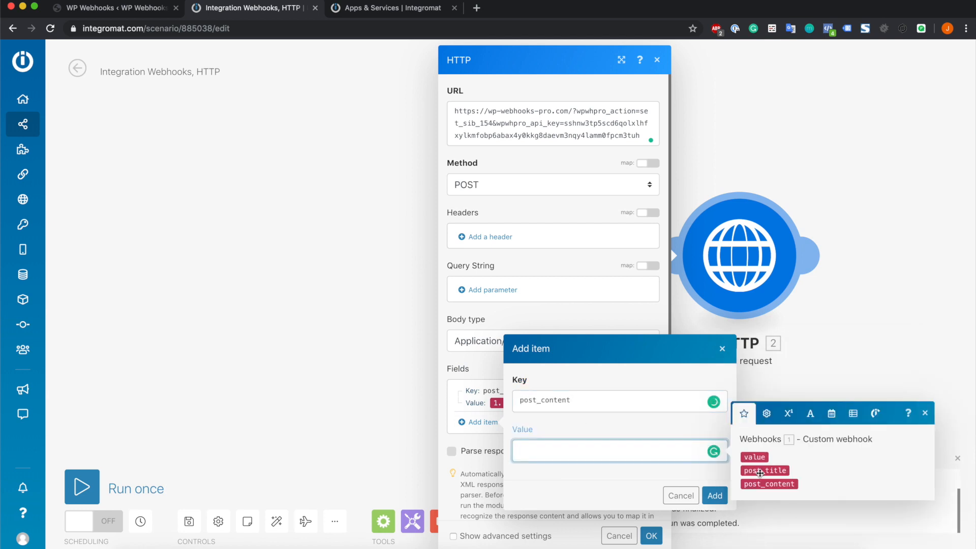
click(780, 486)
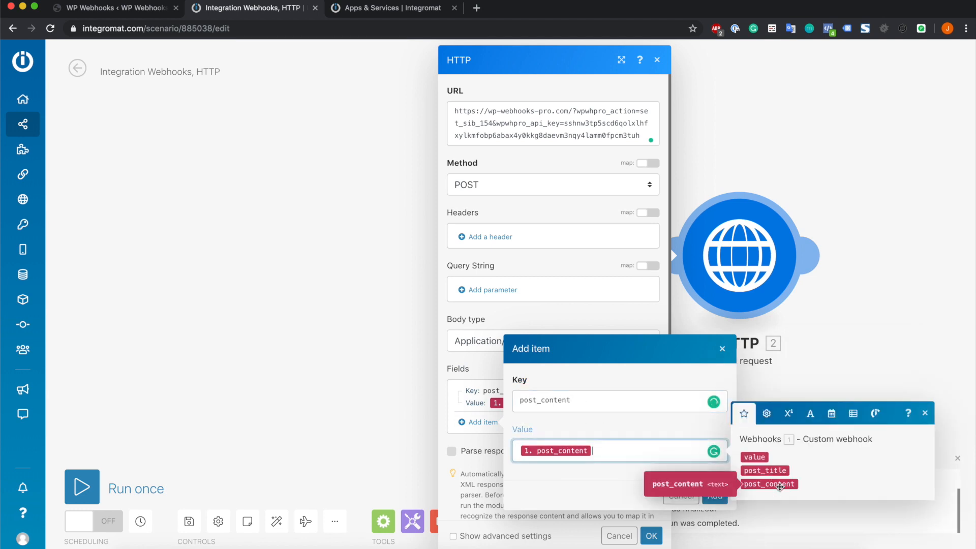
click(592, 496)
click(715, 497)
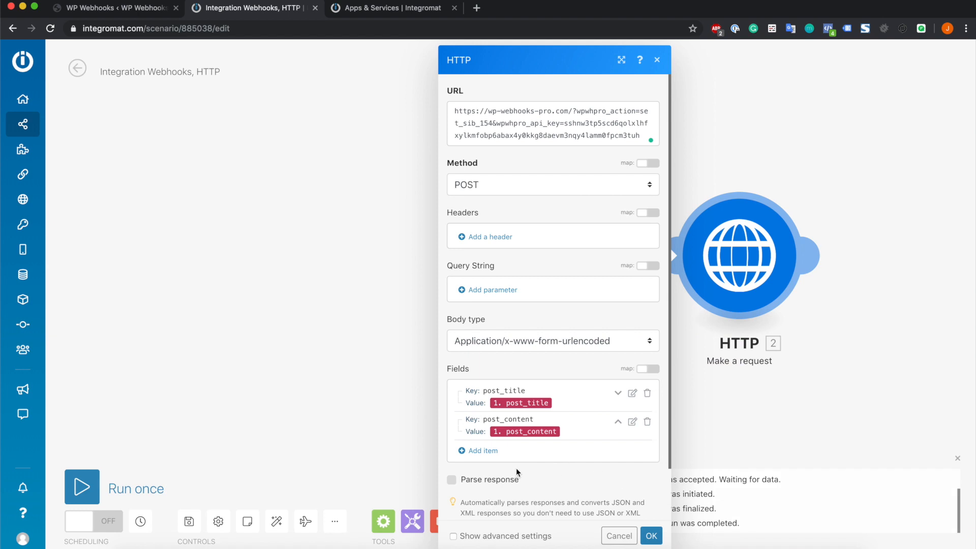
scroll(517, 465, down, 2)
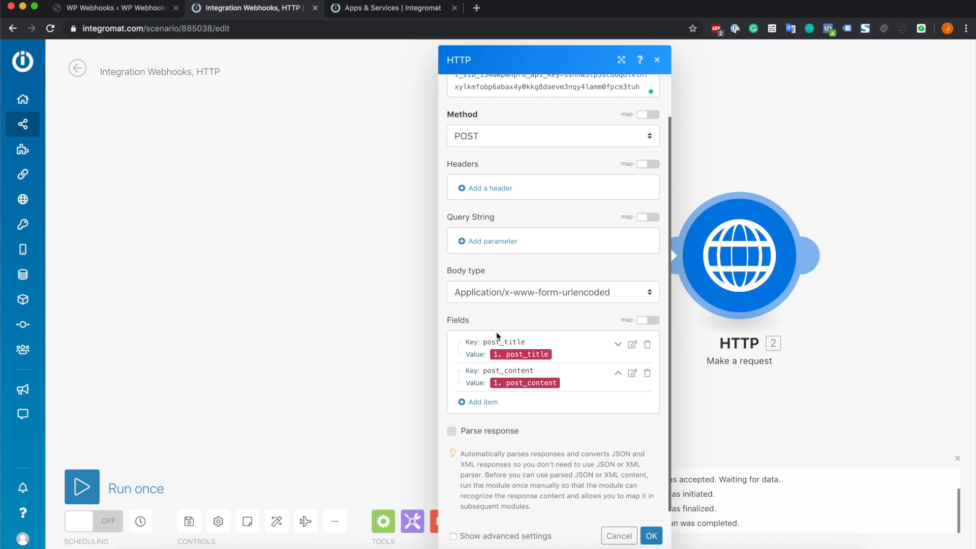
Step: Collapse create_post's details in WP Webhooks and start a third body field in Integromat
click(135, 12)
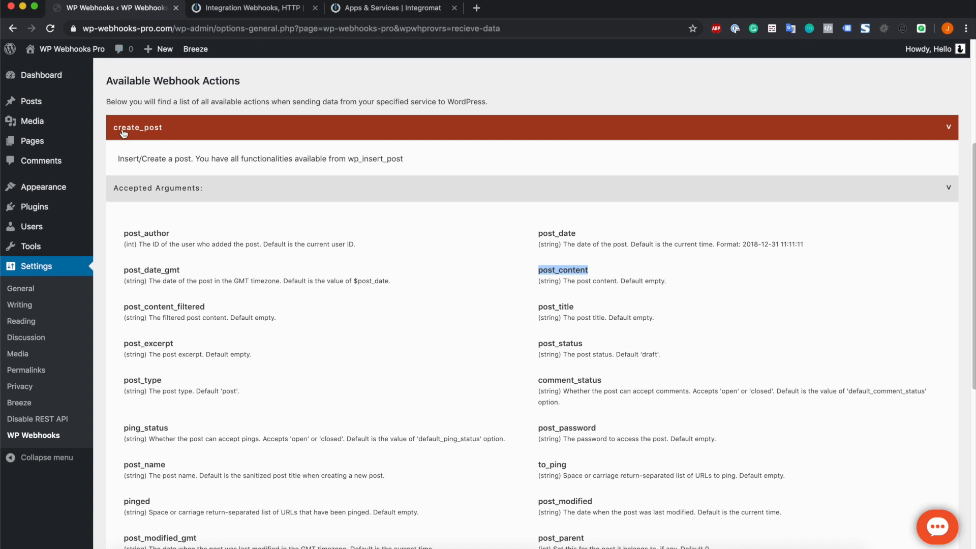
click(155, 131)
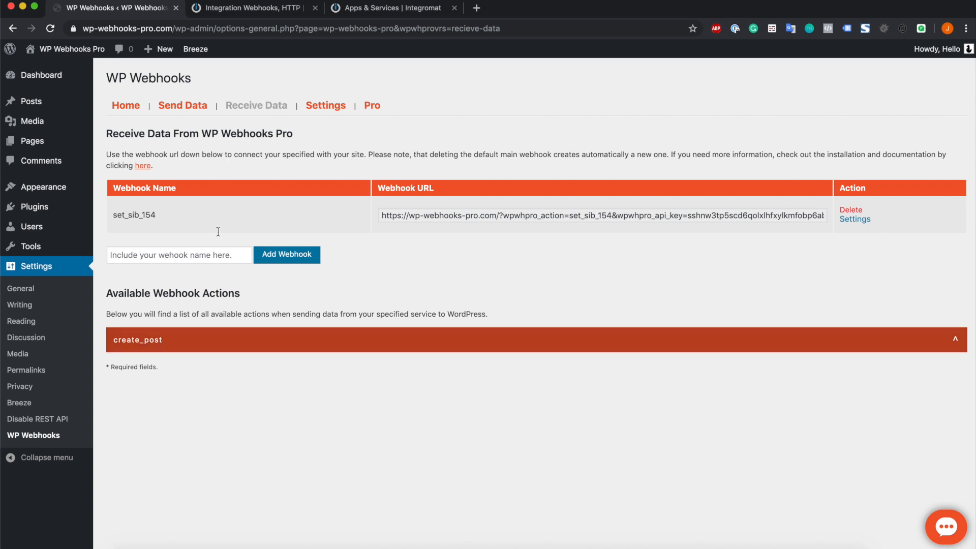
click(236, 11)
click(483, 402)
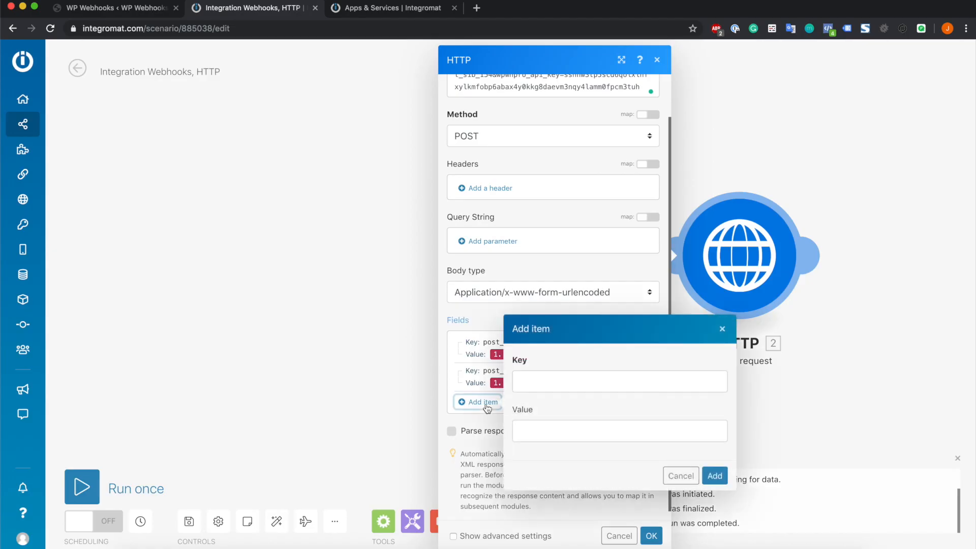
Step: Add a body field with key 'action' and value 'create_post', then close the HTTP module with OK
click(562, 382)
text(action)
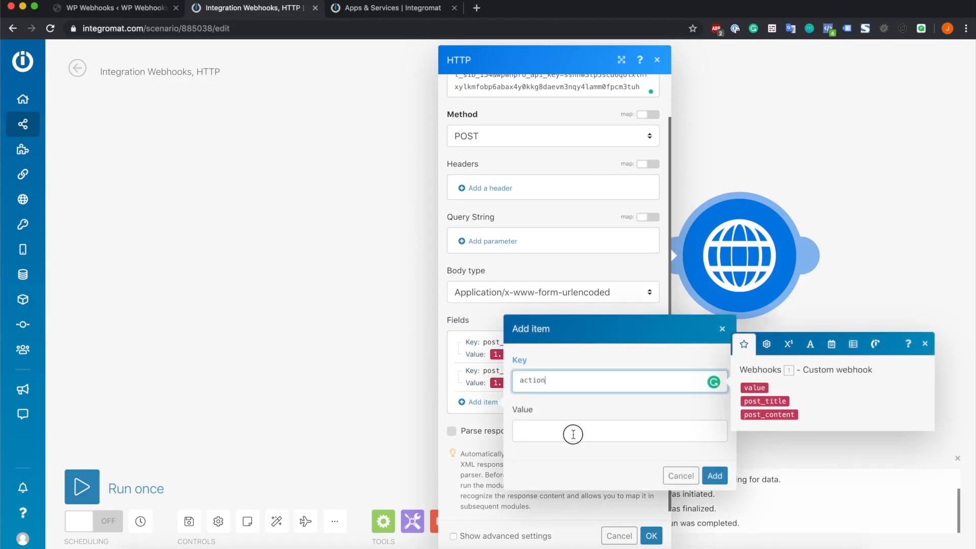
click(572, 432)
text(create)
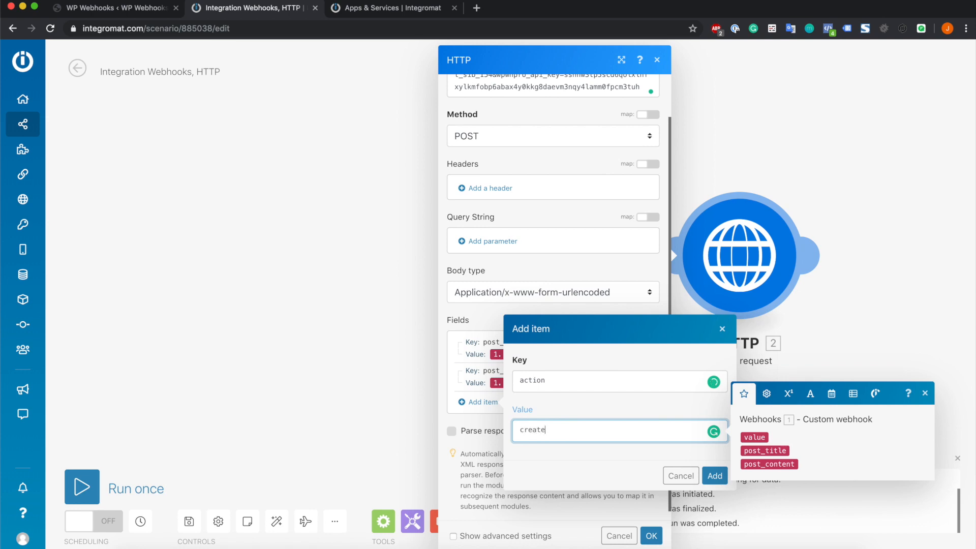
text(_post)
click(714, 475)
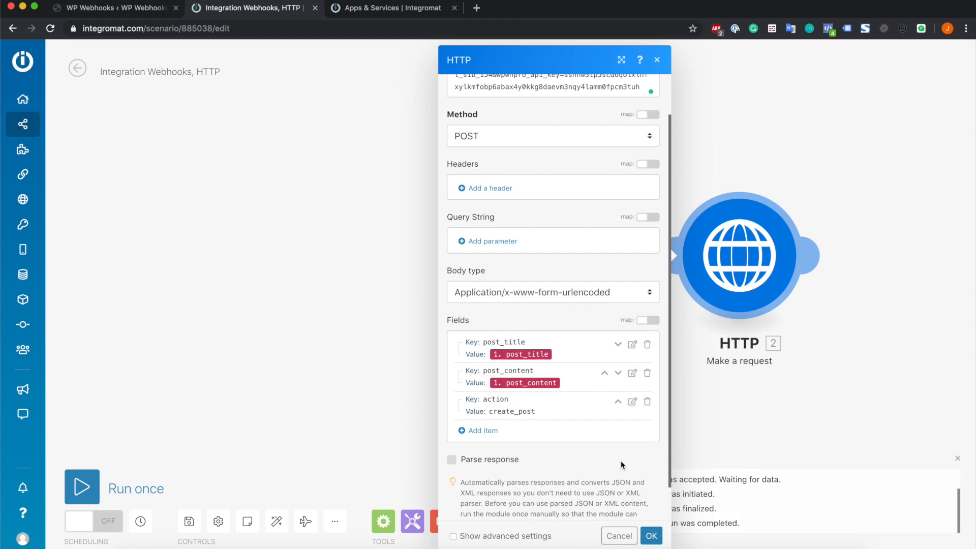
click(653, 537)
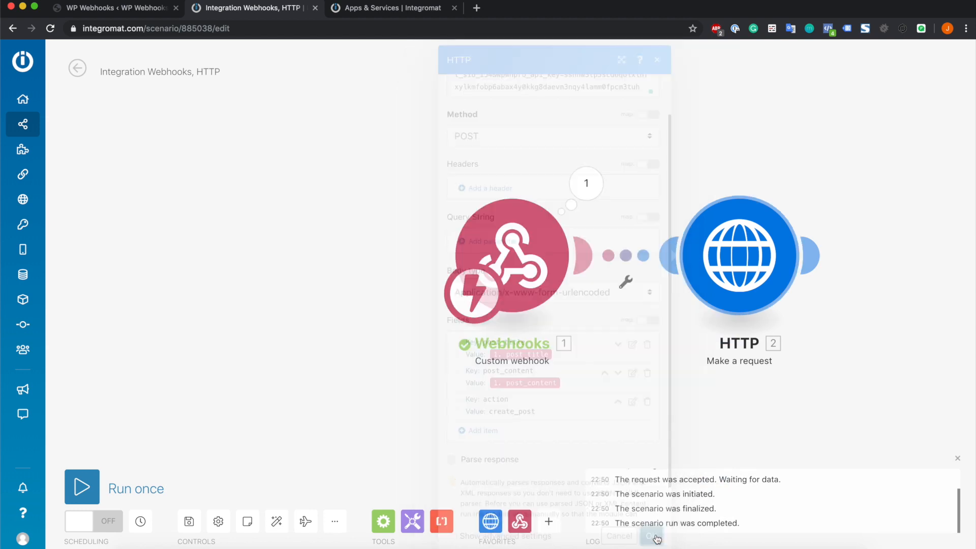
Step: Test-run only the HTTP module with title 'This is my test title' and content 'Another post content'
right_click(731, 258)
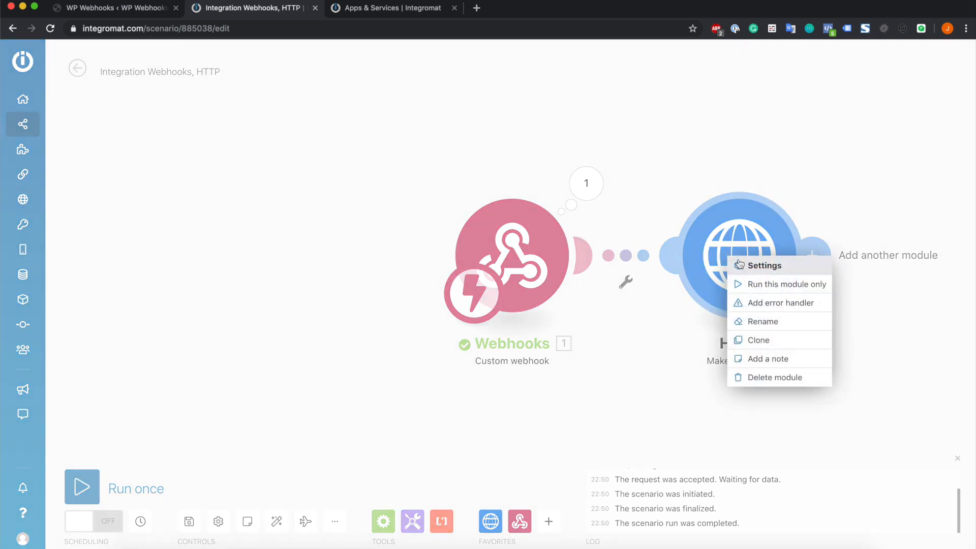
click(758, 285)
scroll(562, 284, down, 1)
click(540, 438)
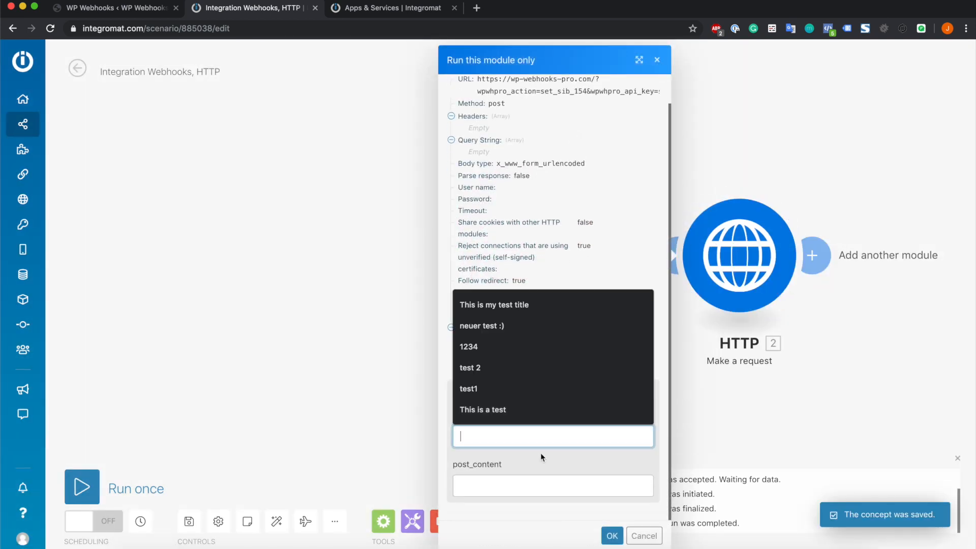
text(T)
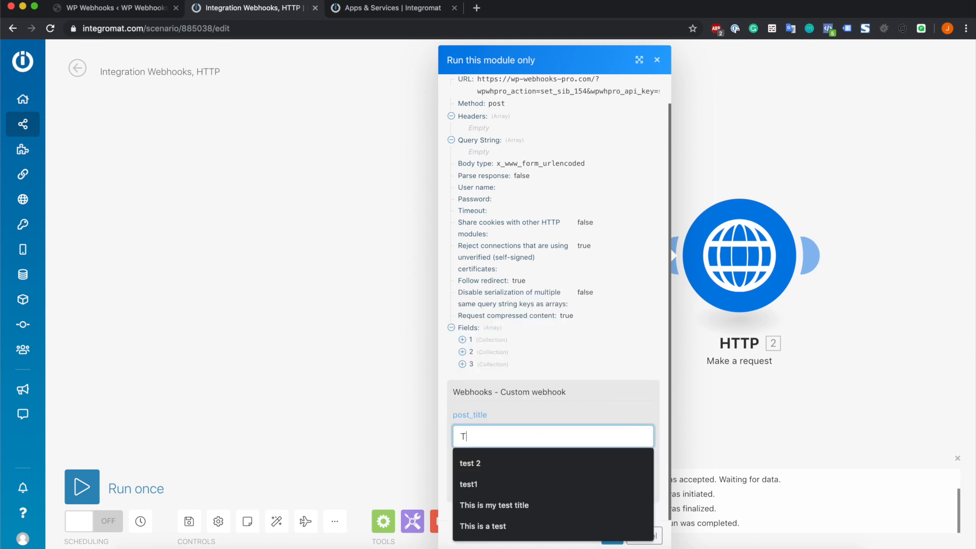
text(his is)
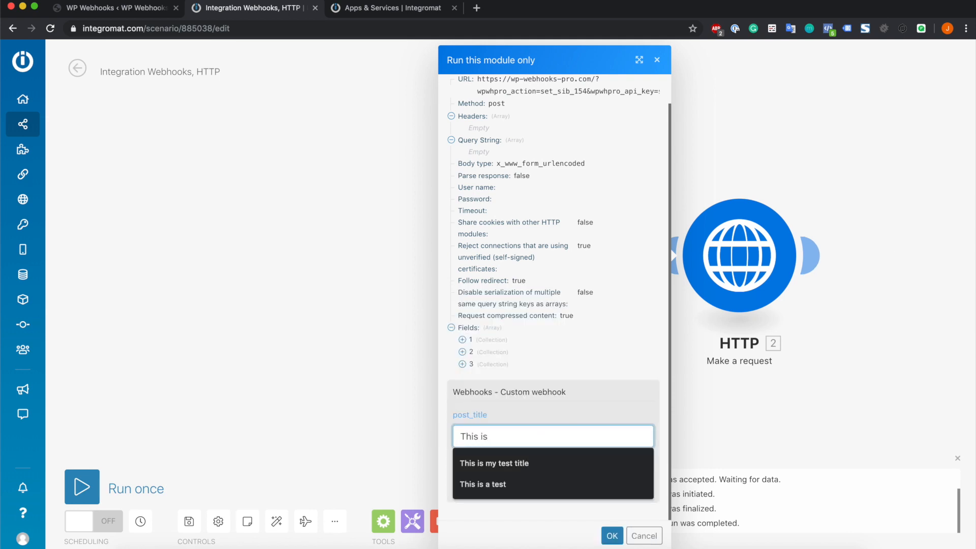
text( my)
key(Down)
key(Return)
key(Tab)
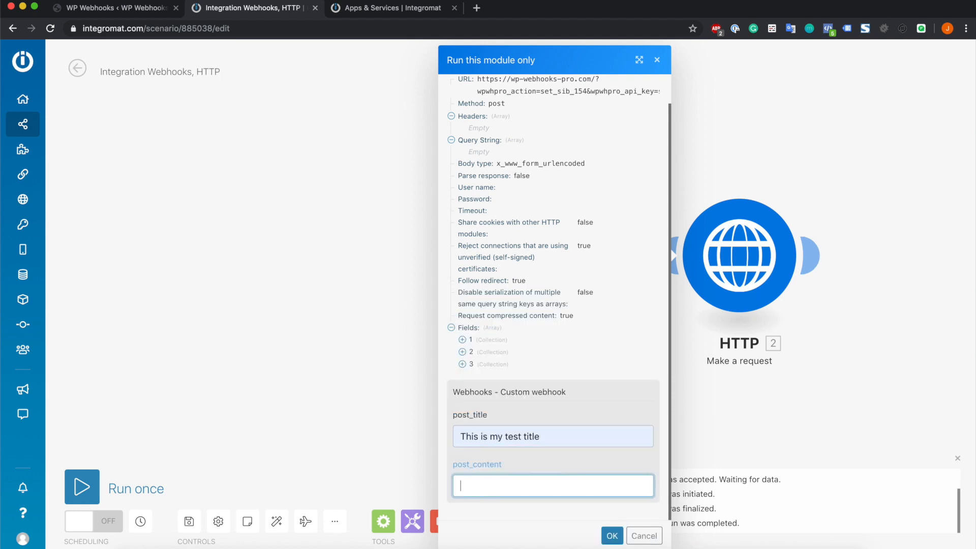
text(Another post content)
click(612, 535)
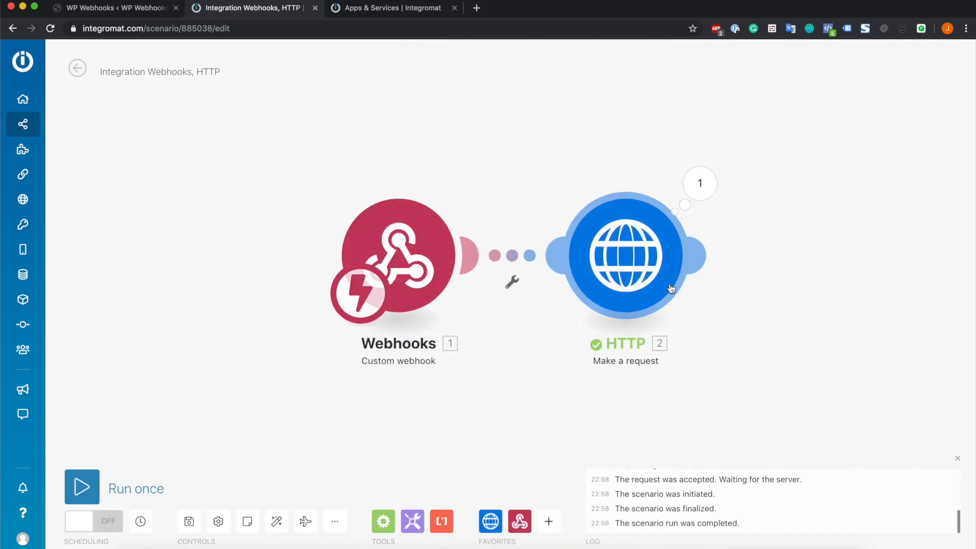
Step: Check the run output shows status 200, 'Post successfully created' and post_id 9
click(699, 184)
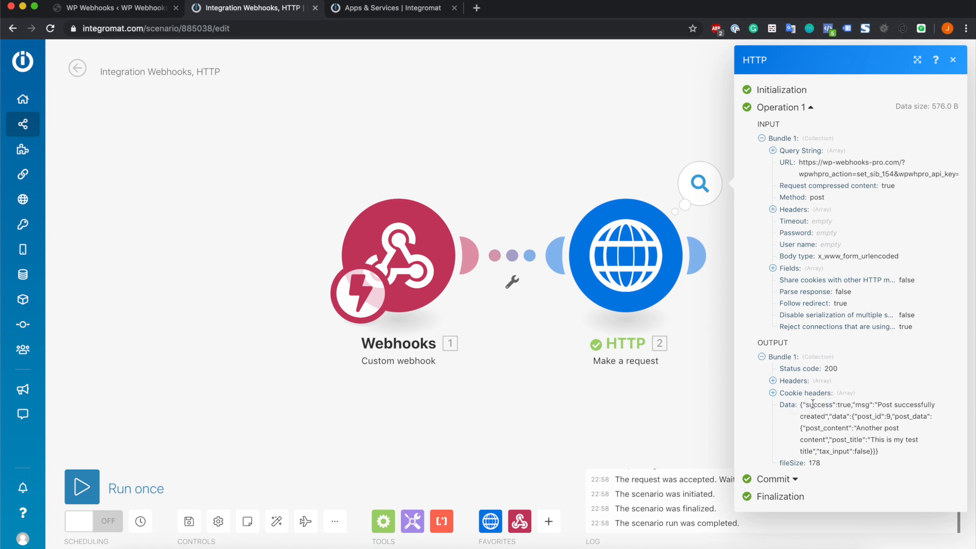
drag(803, 405, 889, 452)
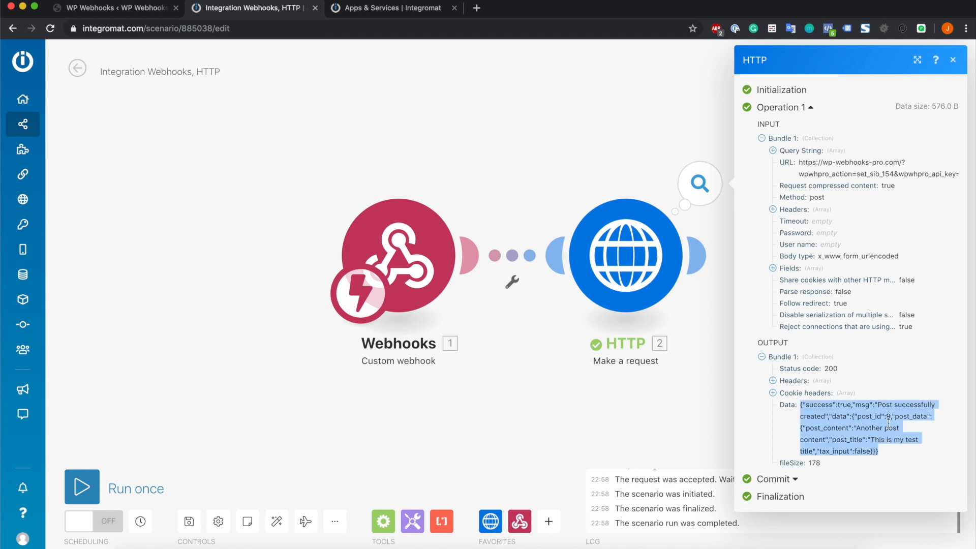
click(889, 423)
drag(877, 416, 825, 431)
double_click(889, 428)
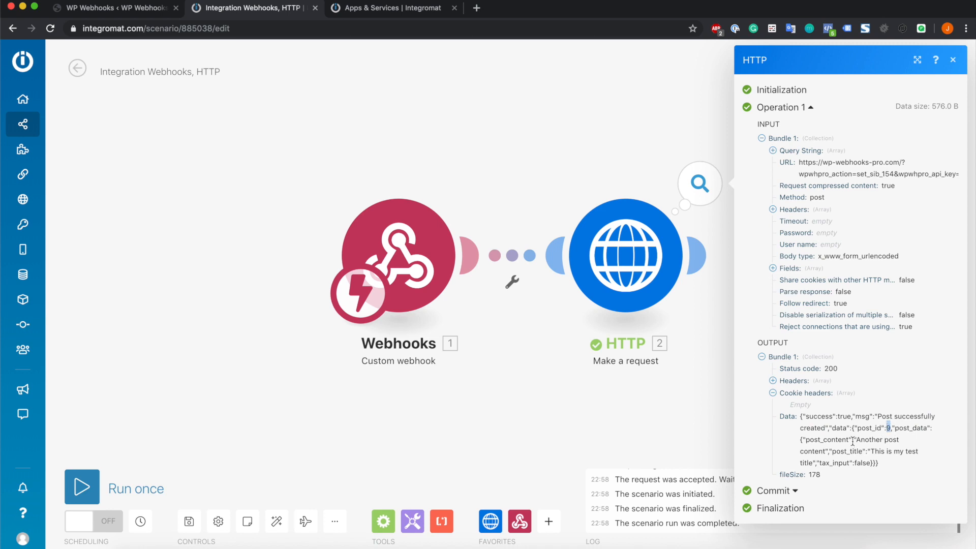
click(129, 12)
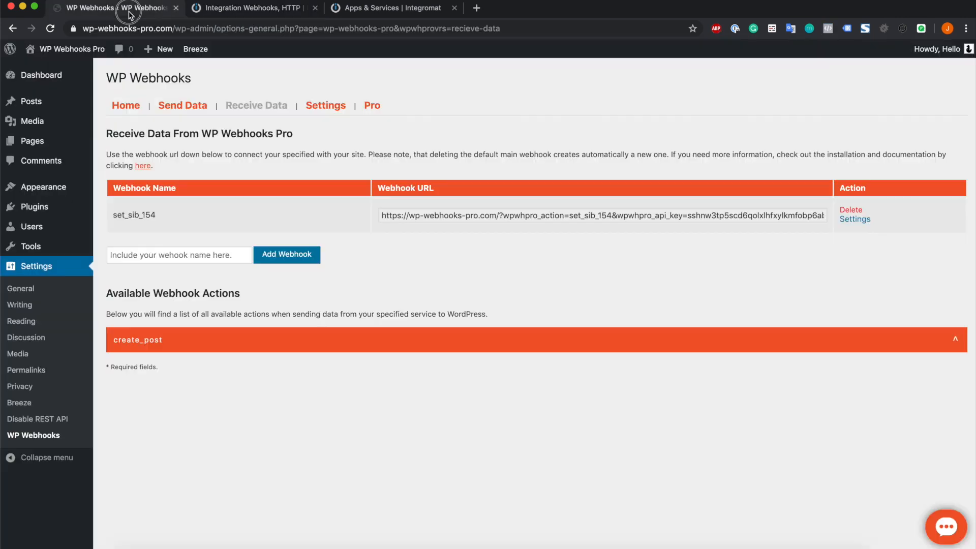
Step: Confirm in the WordPress All Posts list that 'This is my test title' is only a draft
super+click(40, 105)
click(207, 7)
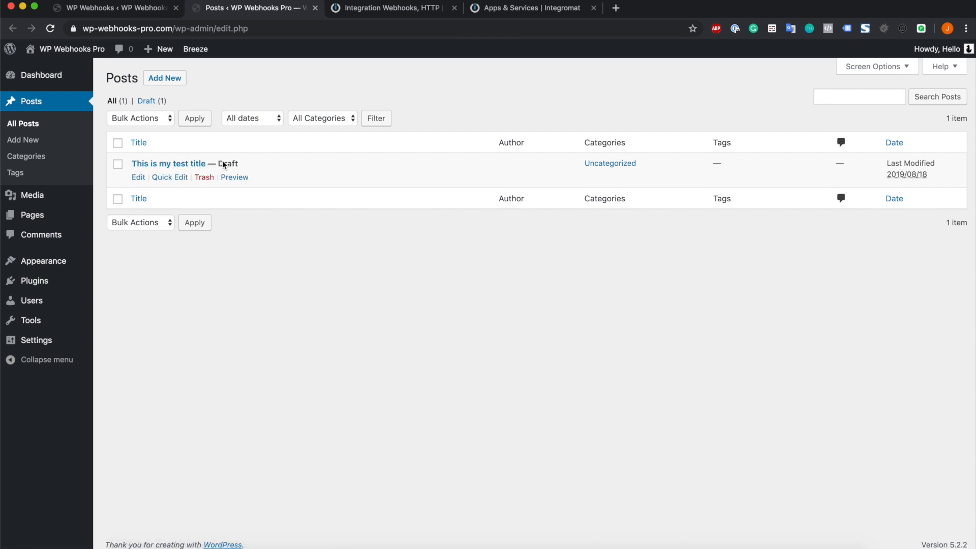
click(377, 8)
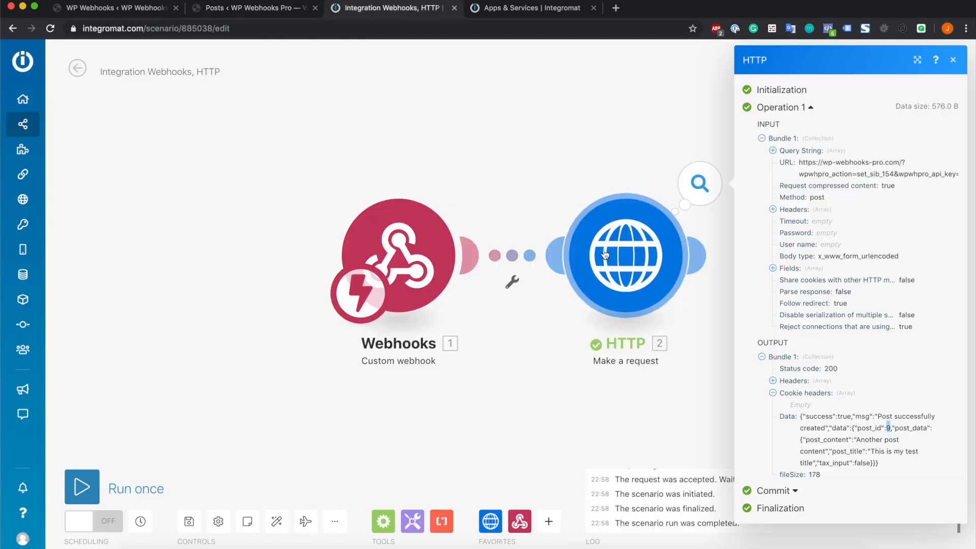
Step: Add a new HTTP request field and copy the post_status argument name from WP Webhooks create_post
click(614, 258)
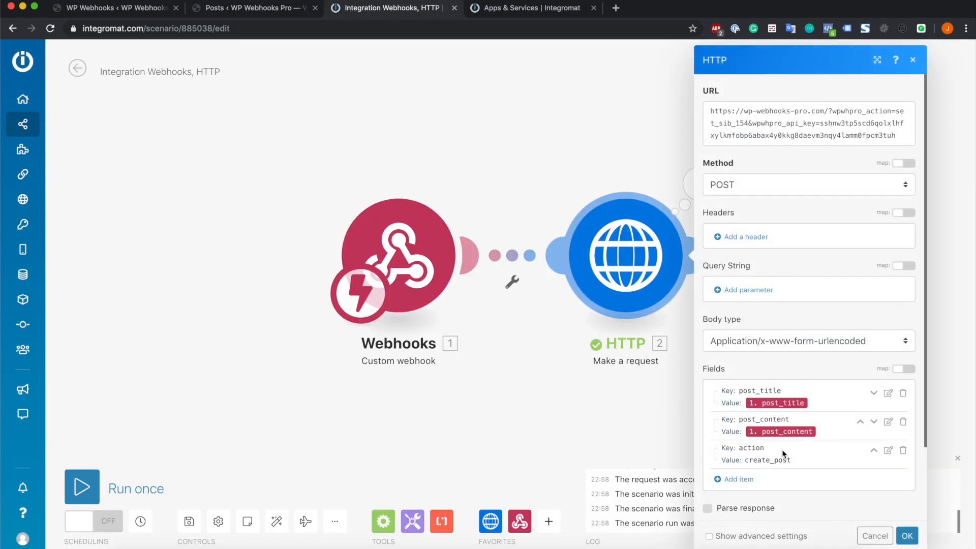
click(738, 479)
click(127, 9)
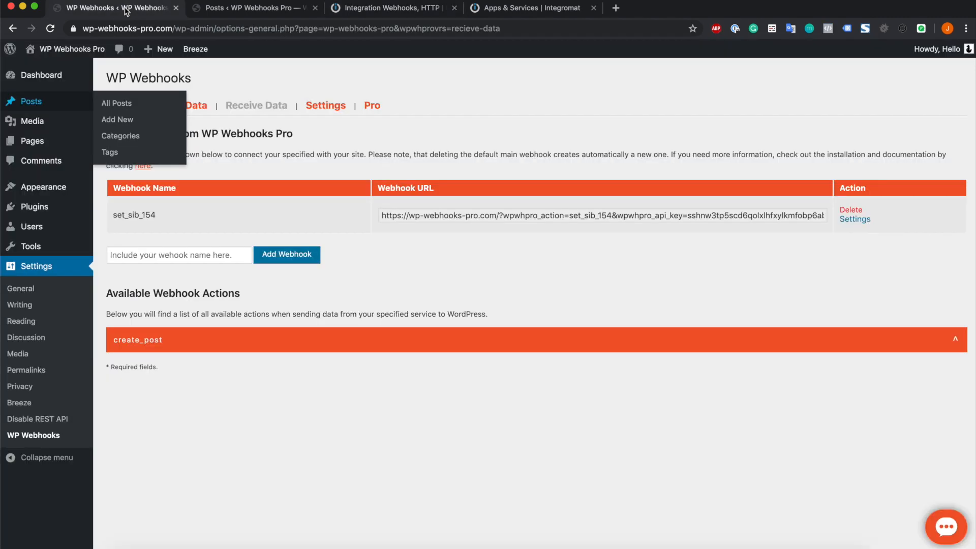
click(168, 345)
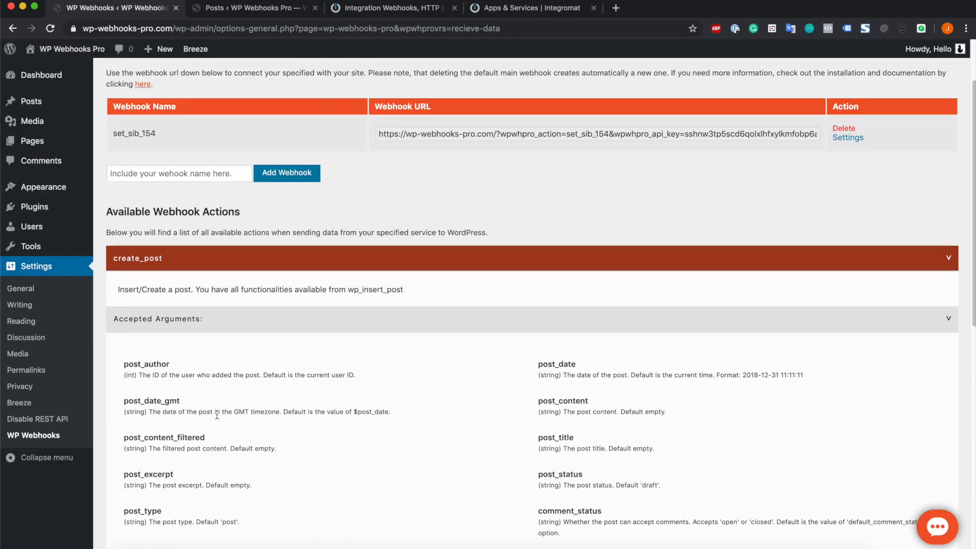
scroll(216, 425, down, 5)
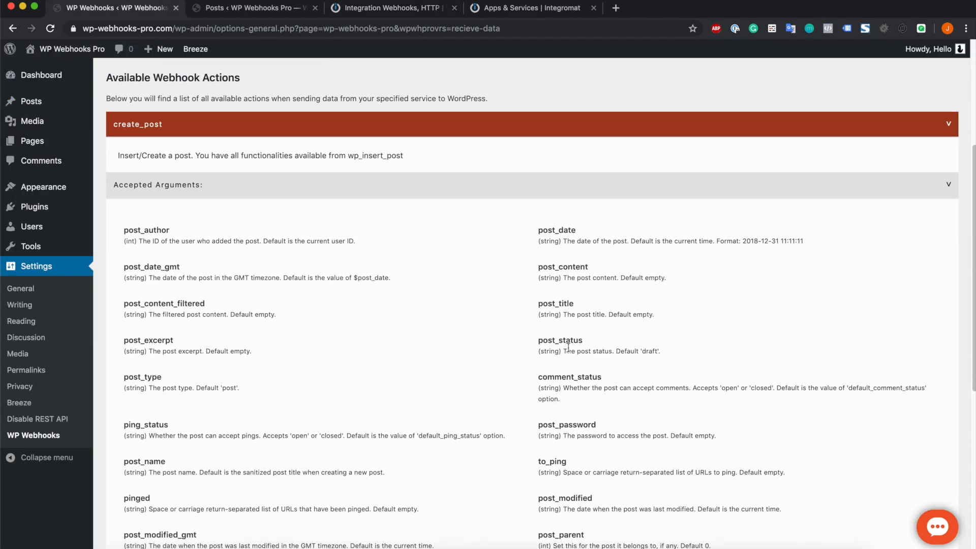
right_click(562, 340)
click(585, 364)
click(664, 344)
drag(642, 351, 657, 351)
Step: Save the new field as key post_status with value publish, then start a module-only run
click(372, 9)
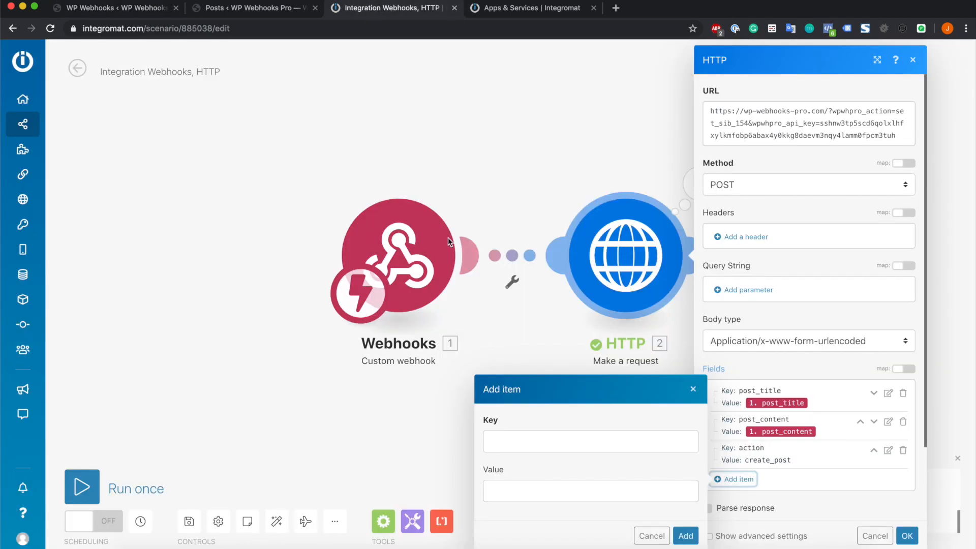
click(524, 442)
key(super+v)
click(555, 500)
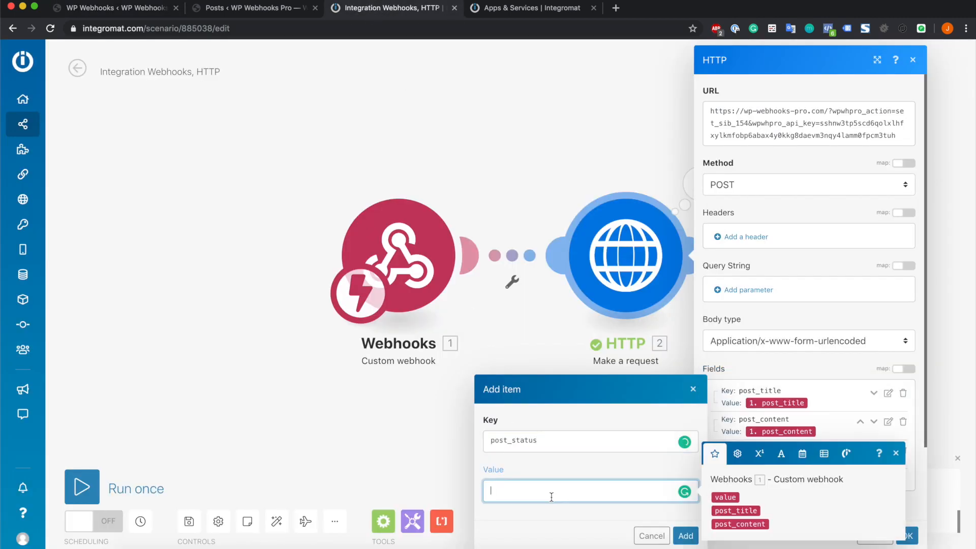
text(publish)
click(687, 536)
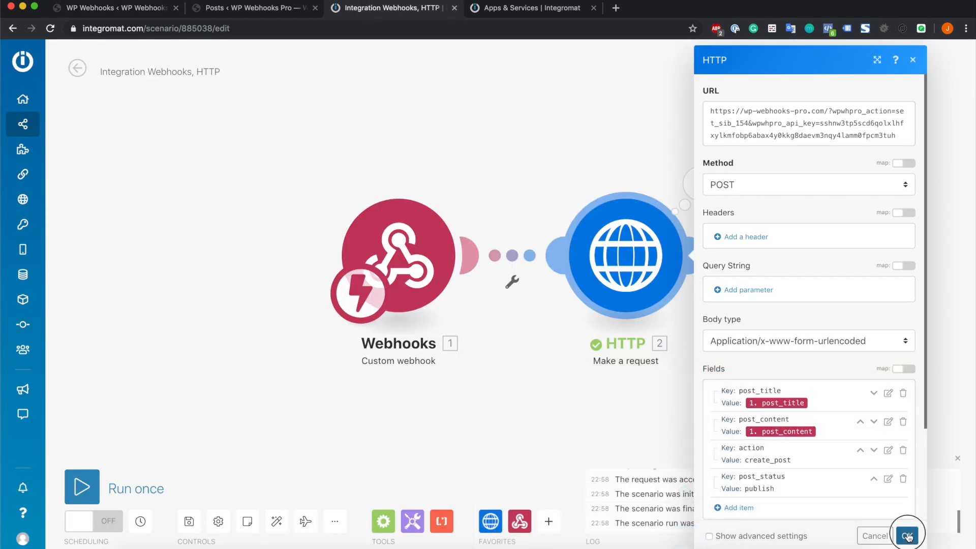
click(907, 536)
right_click(623, 252)
click(663, 283)
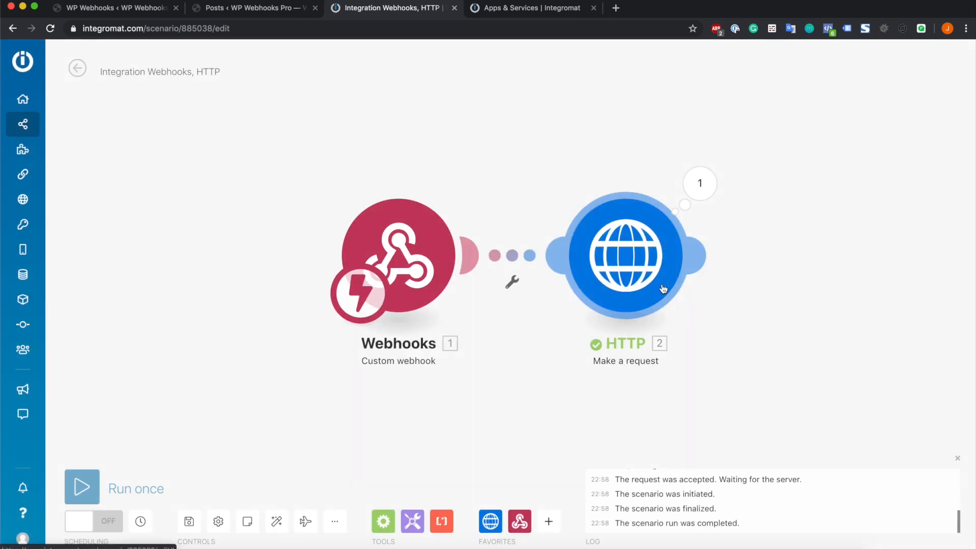
Step: Run the HTTP module with title 'This is a published post' and content 'Some content'
scroll(777, 407, down, 2)
click(765, 436)
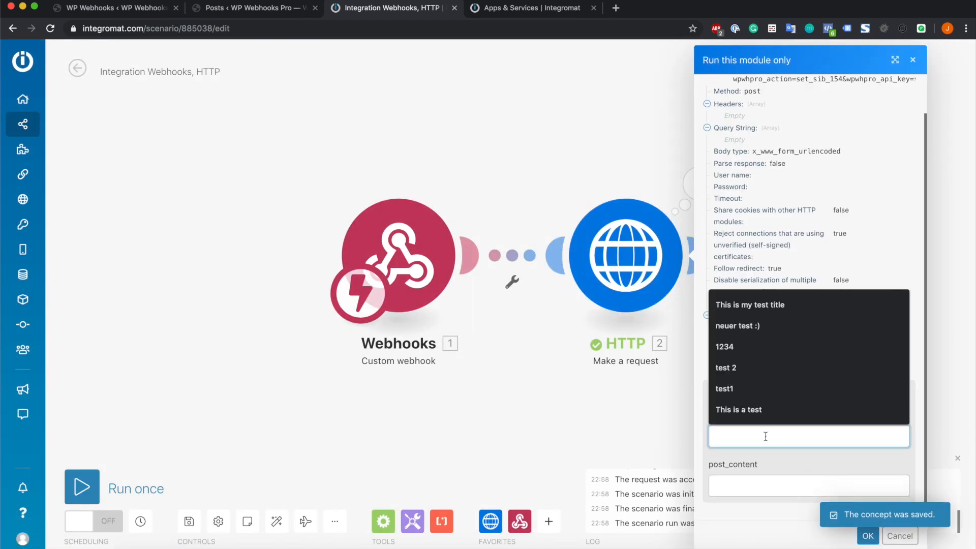
text(This is a pu)
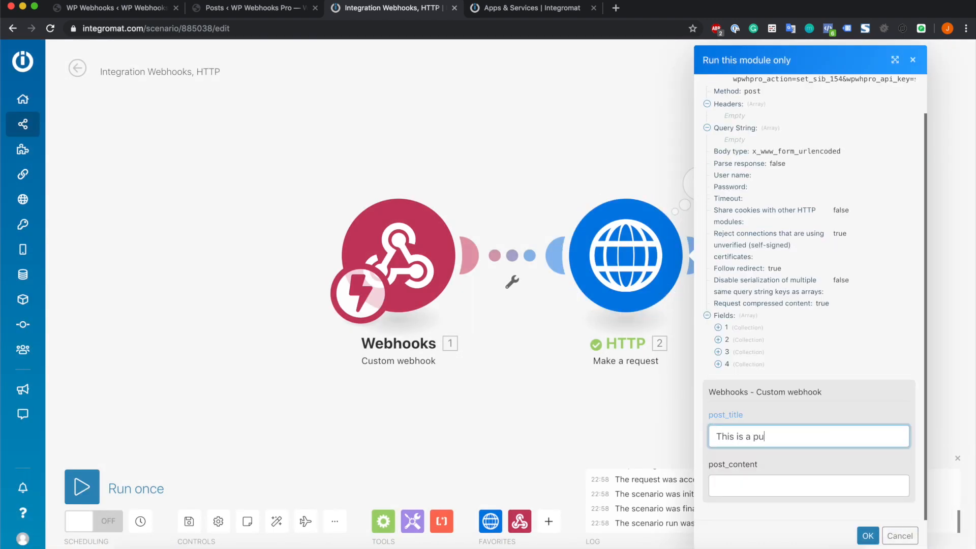
text(blished post)
key(Tab)
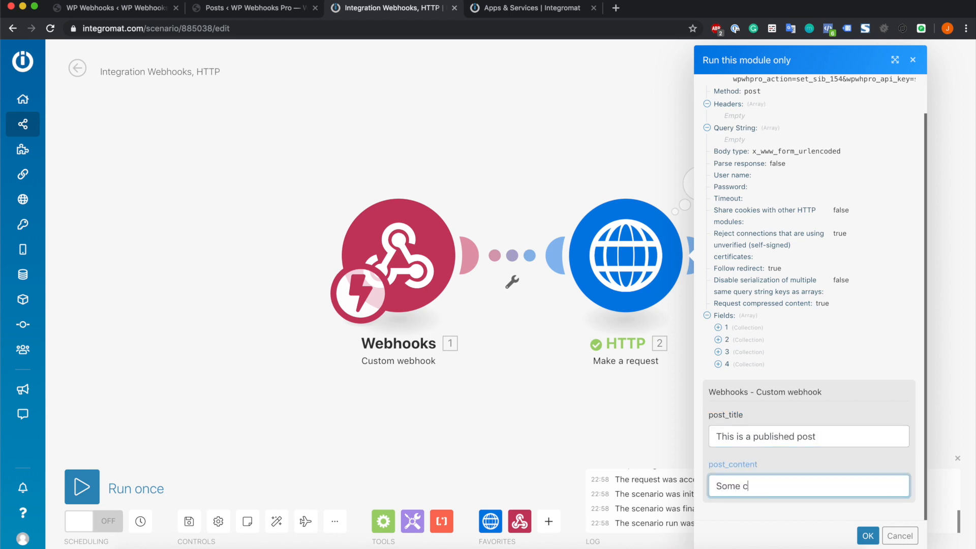
text(Some content)
click(867, 535)
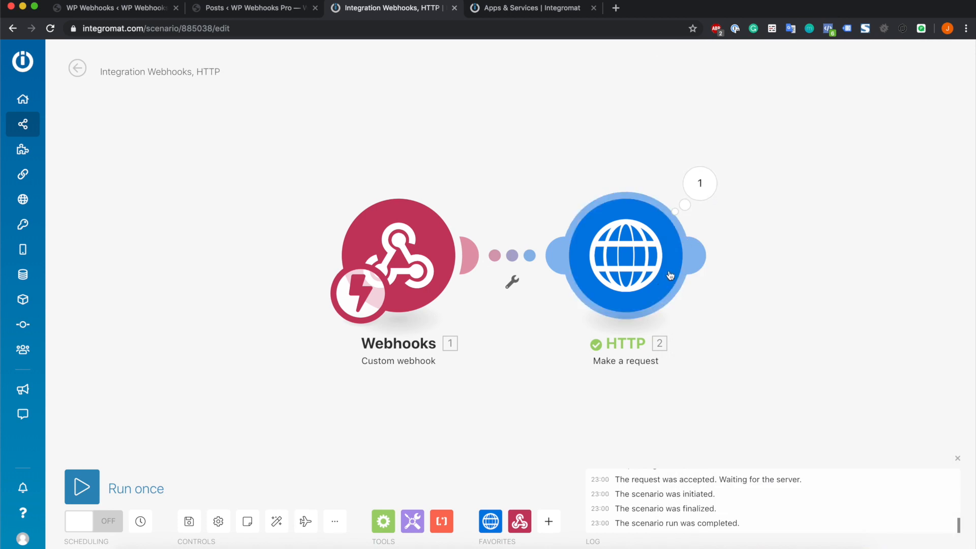
Step: Check the output reports 'Post successfully created' with post_id 10
click(696, 183)
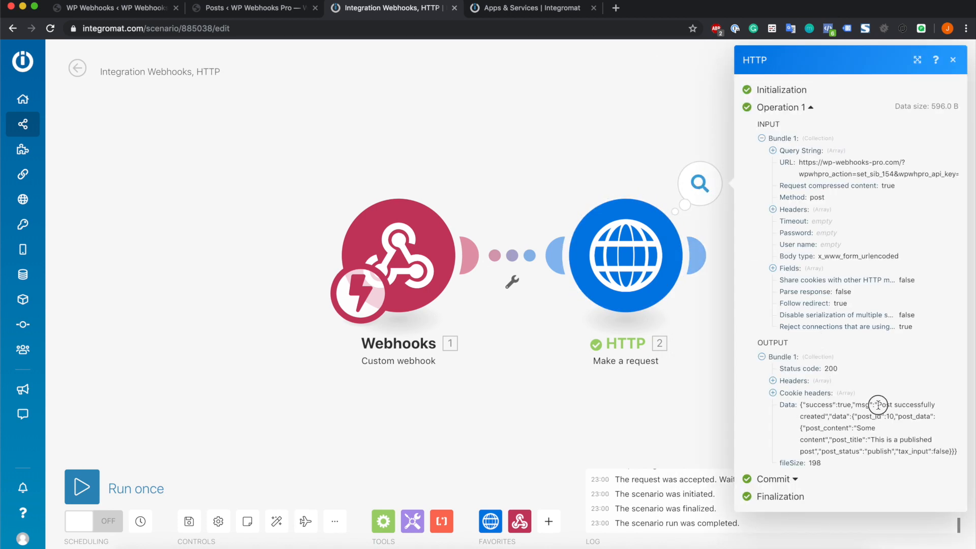
drag(877, 405, 825, 417)
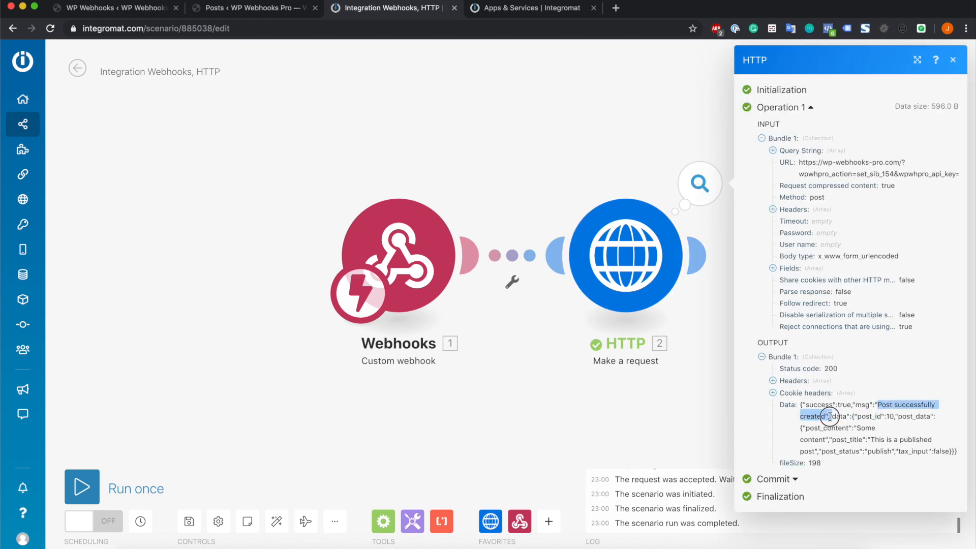
double_click(890, 416)
click(271, 13)
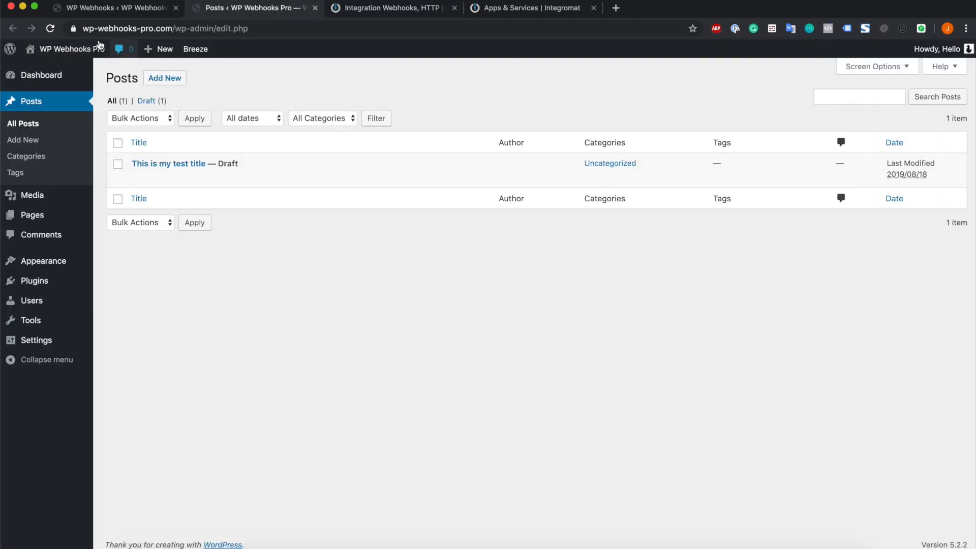
Step: Reload the WordPress Posts list to see 'This is a published post' listed as Published
click(51, 28)
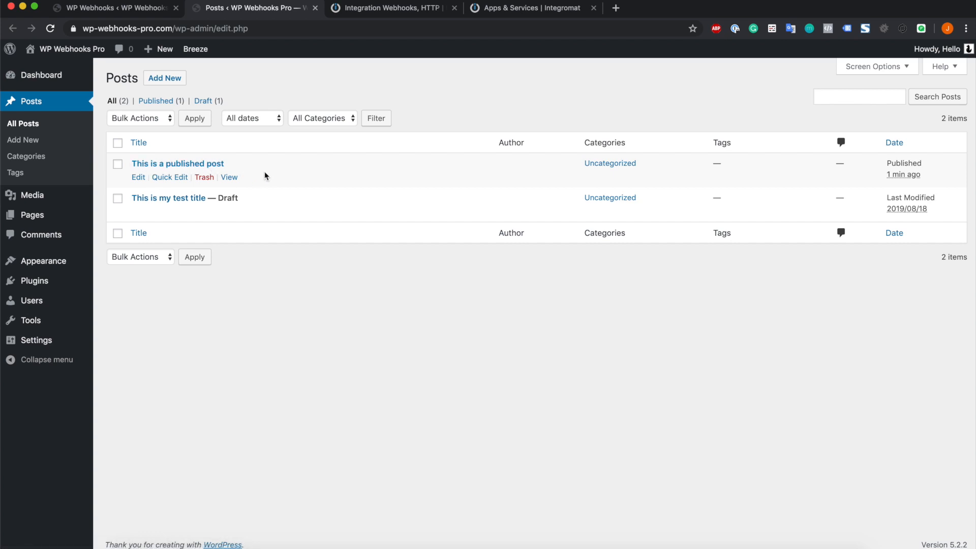
drag(224, 164, 135, 155)
click(114, 7)
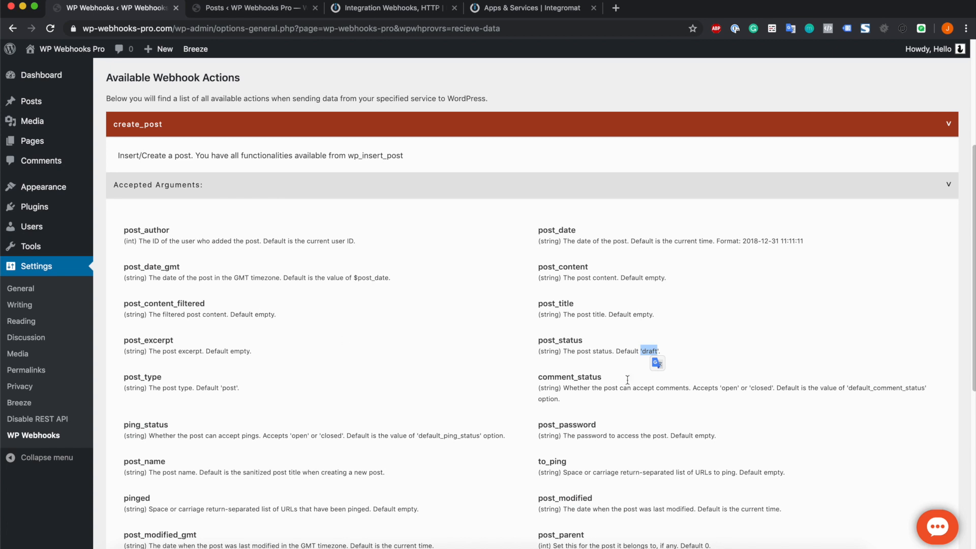
scroll(391, 388, down, 1)
click(379, 7)
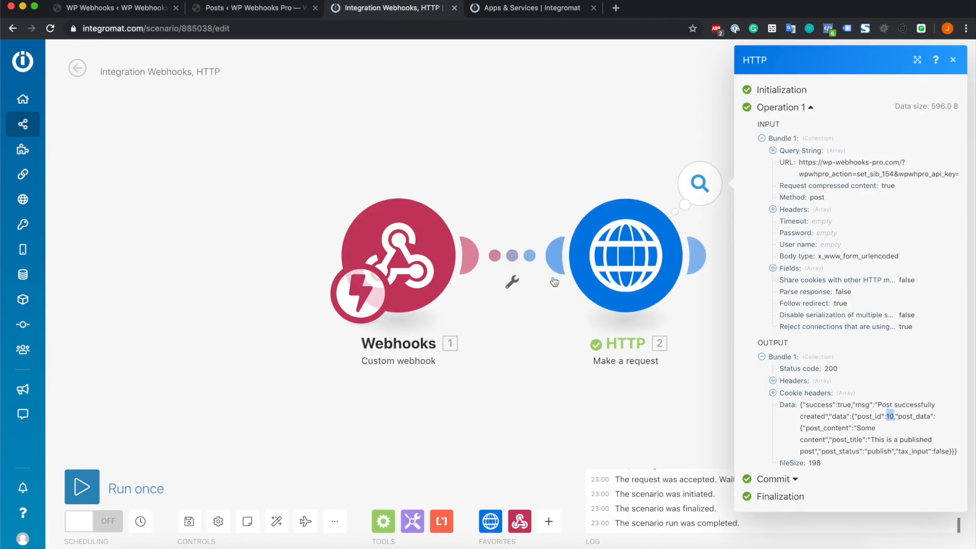